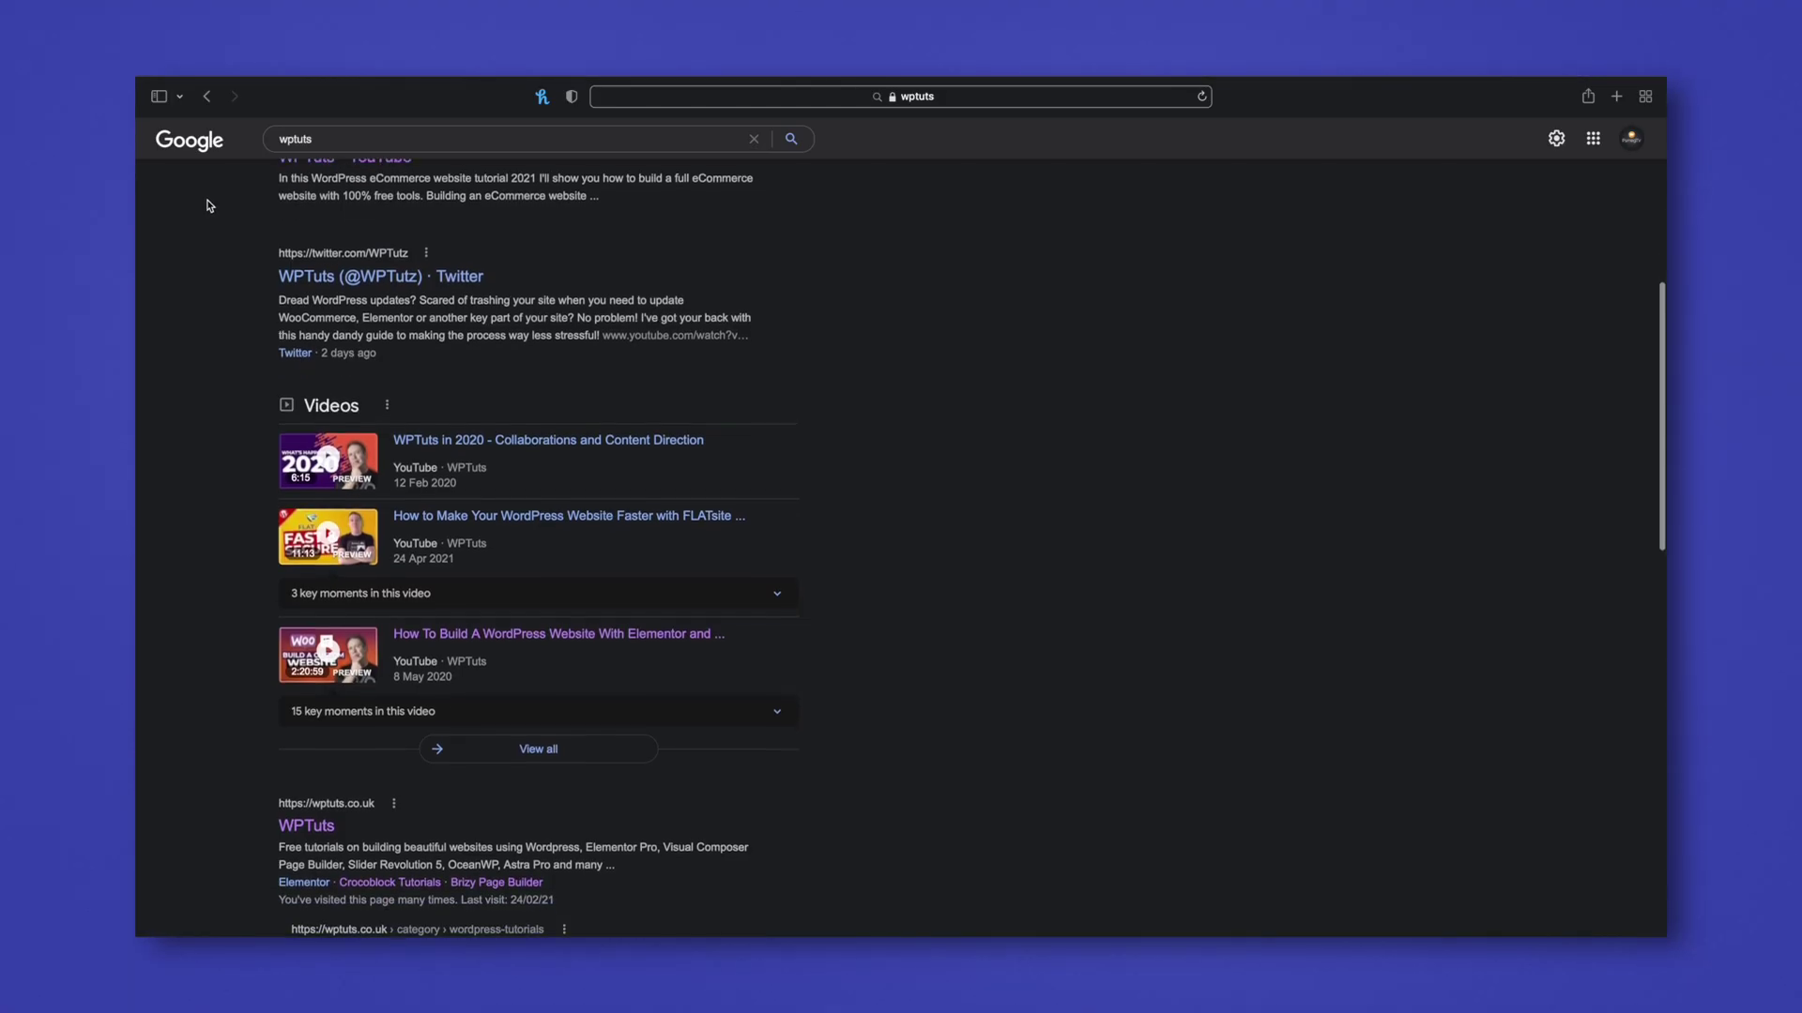
{"action": "scroll", "coordinate": [208, 205], "scroll_direction": "down", "scroll_amount": 2}
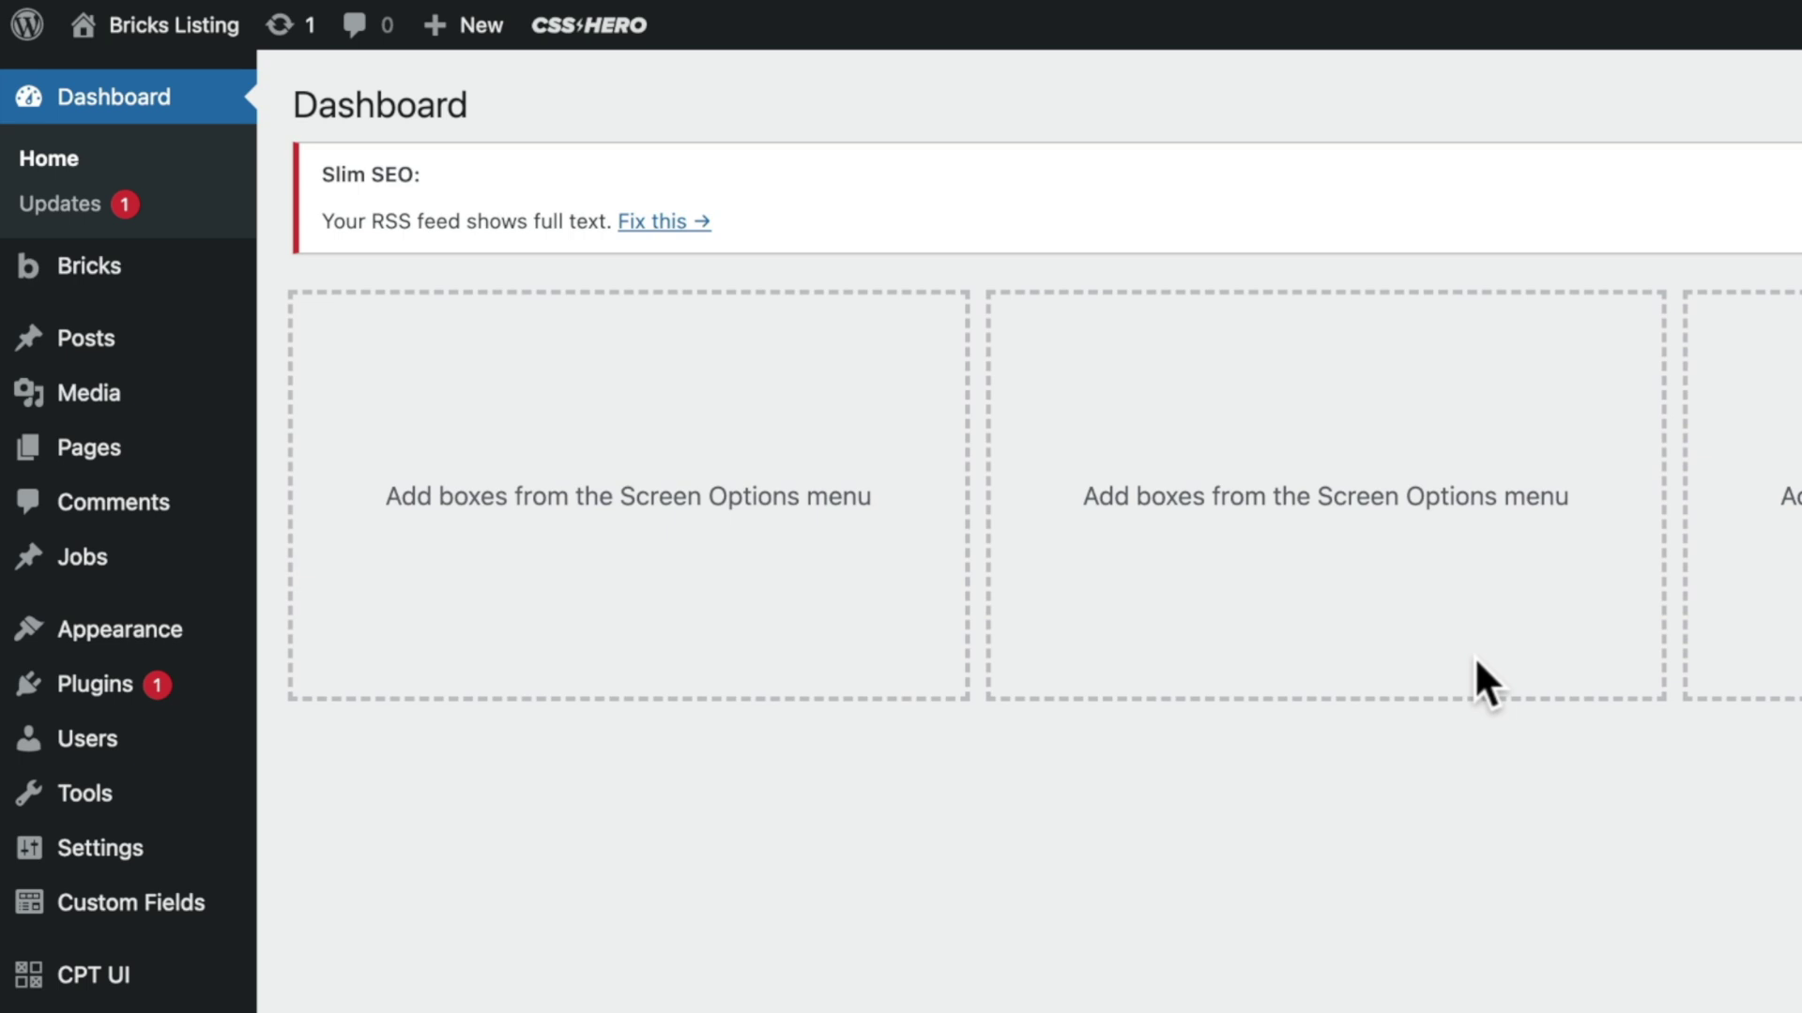
Set feeds to include only an excerpt of each post in Reading Settings, and save.
{"action": "left_click", "coordinate": [660, 226]}
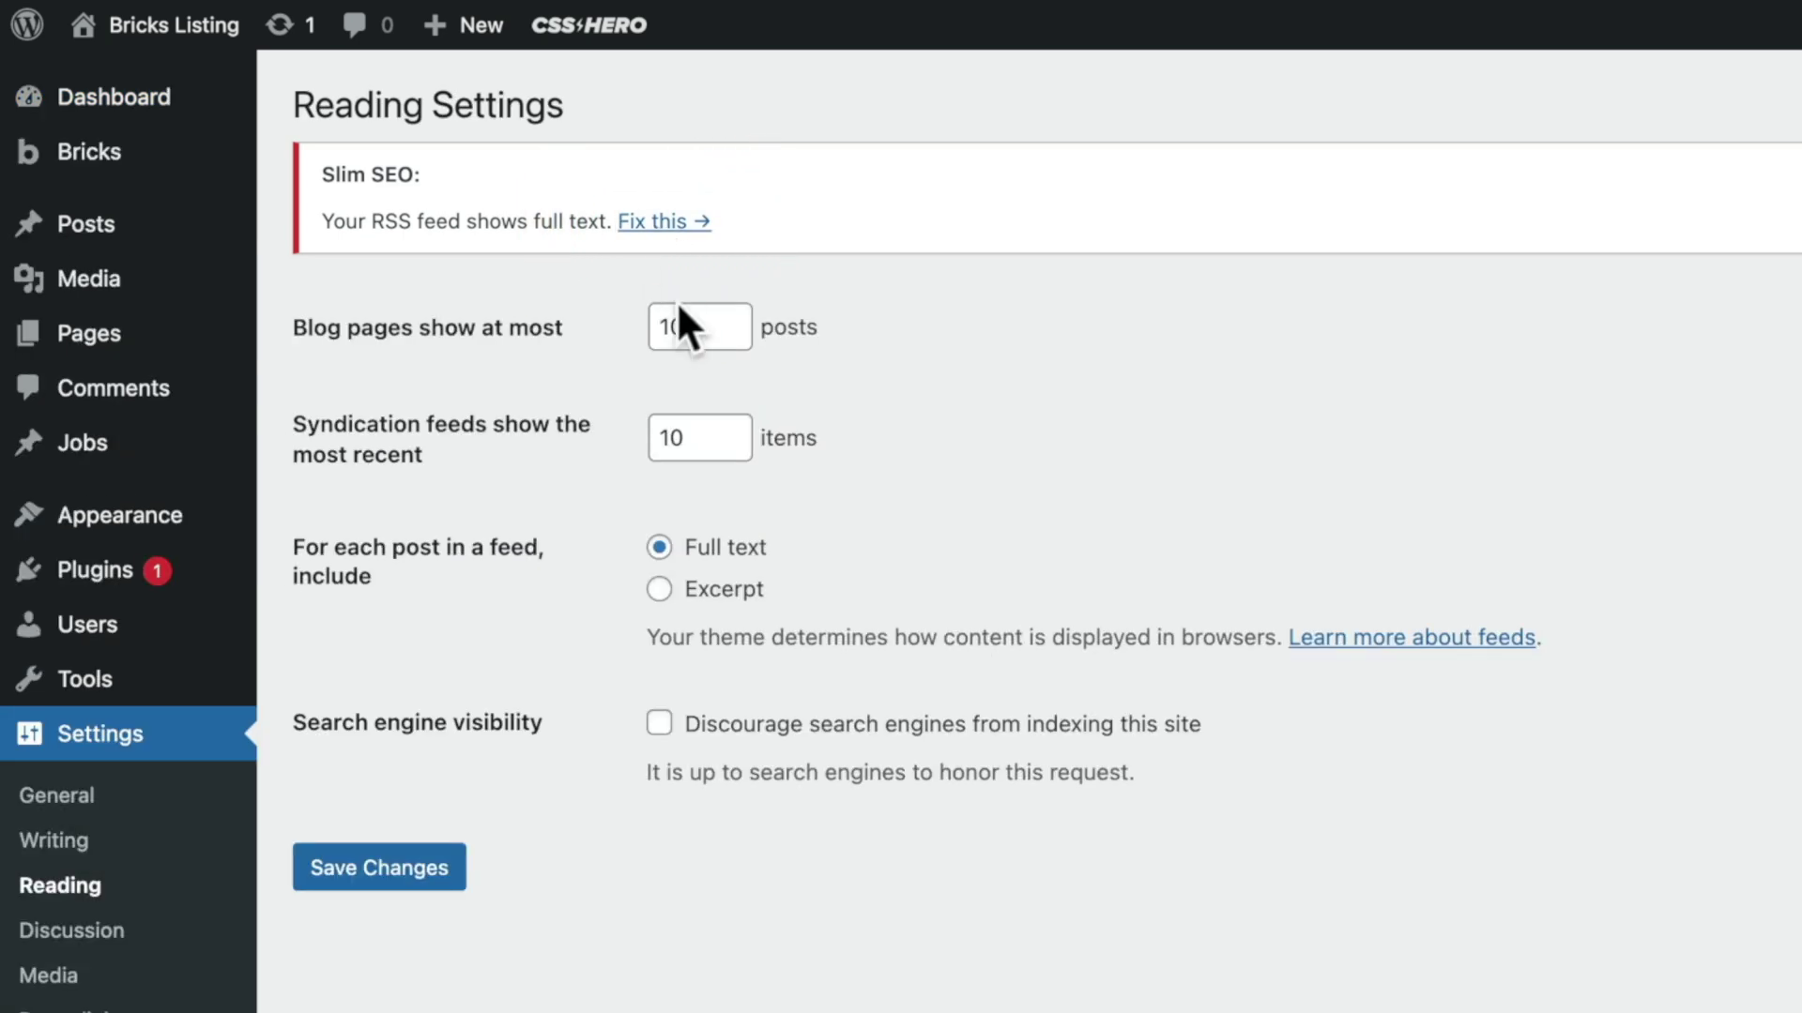
{"action": "left_click", "coordinate": [658, 589]}
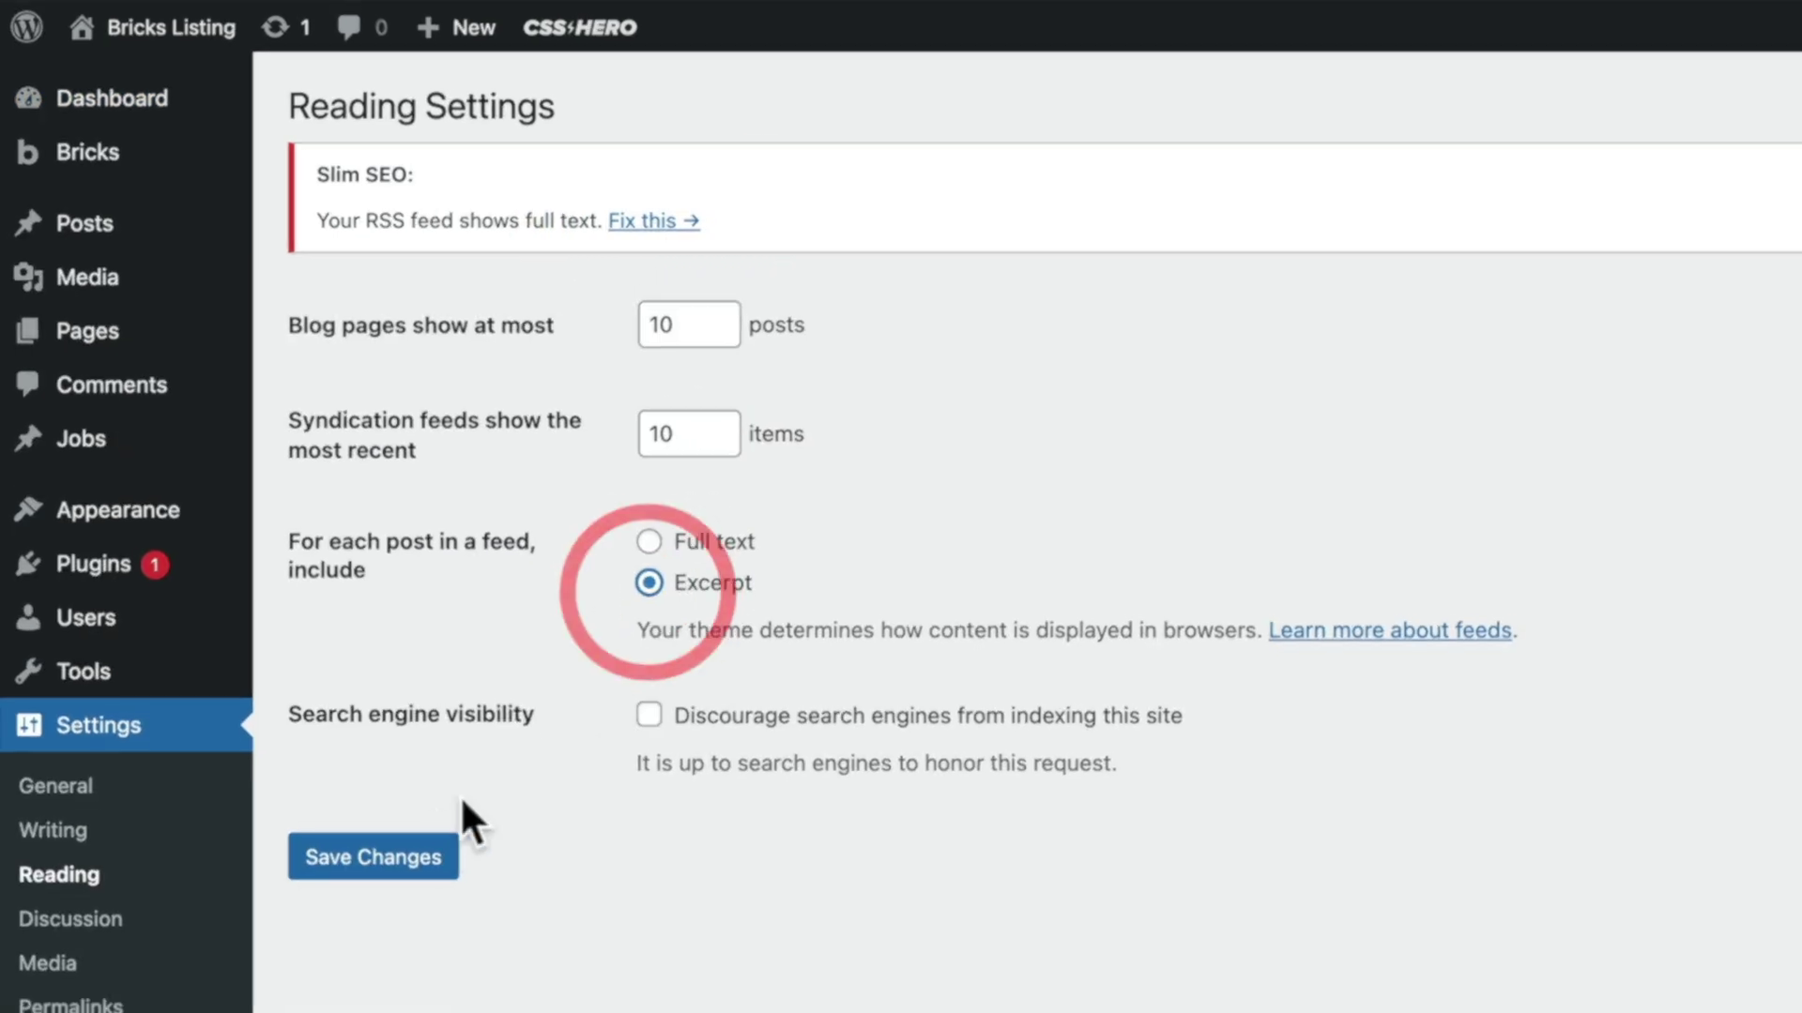
{"action": "left_click", "coordinate": [394, 862]}
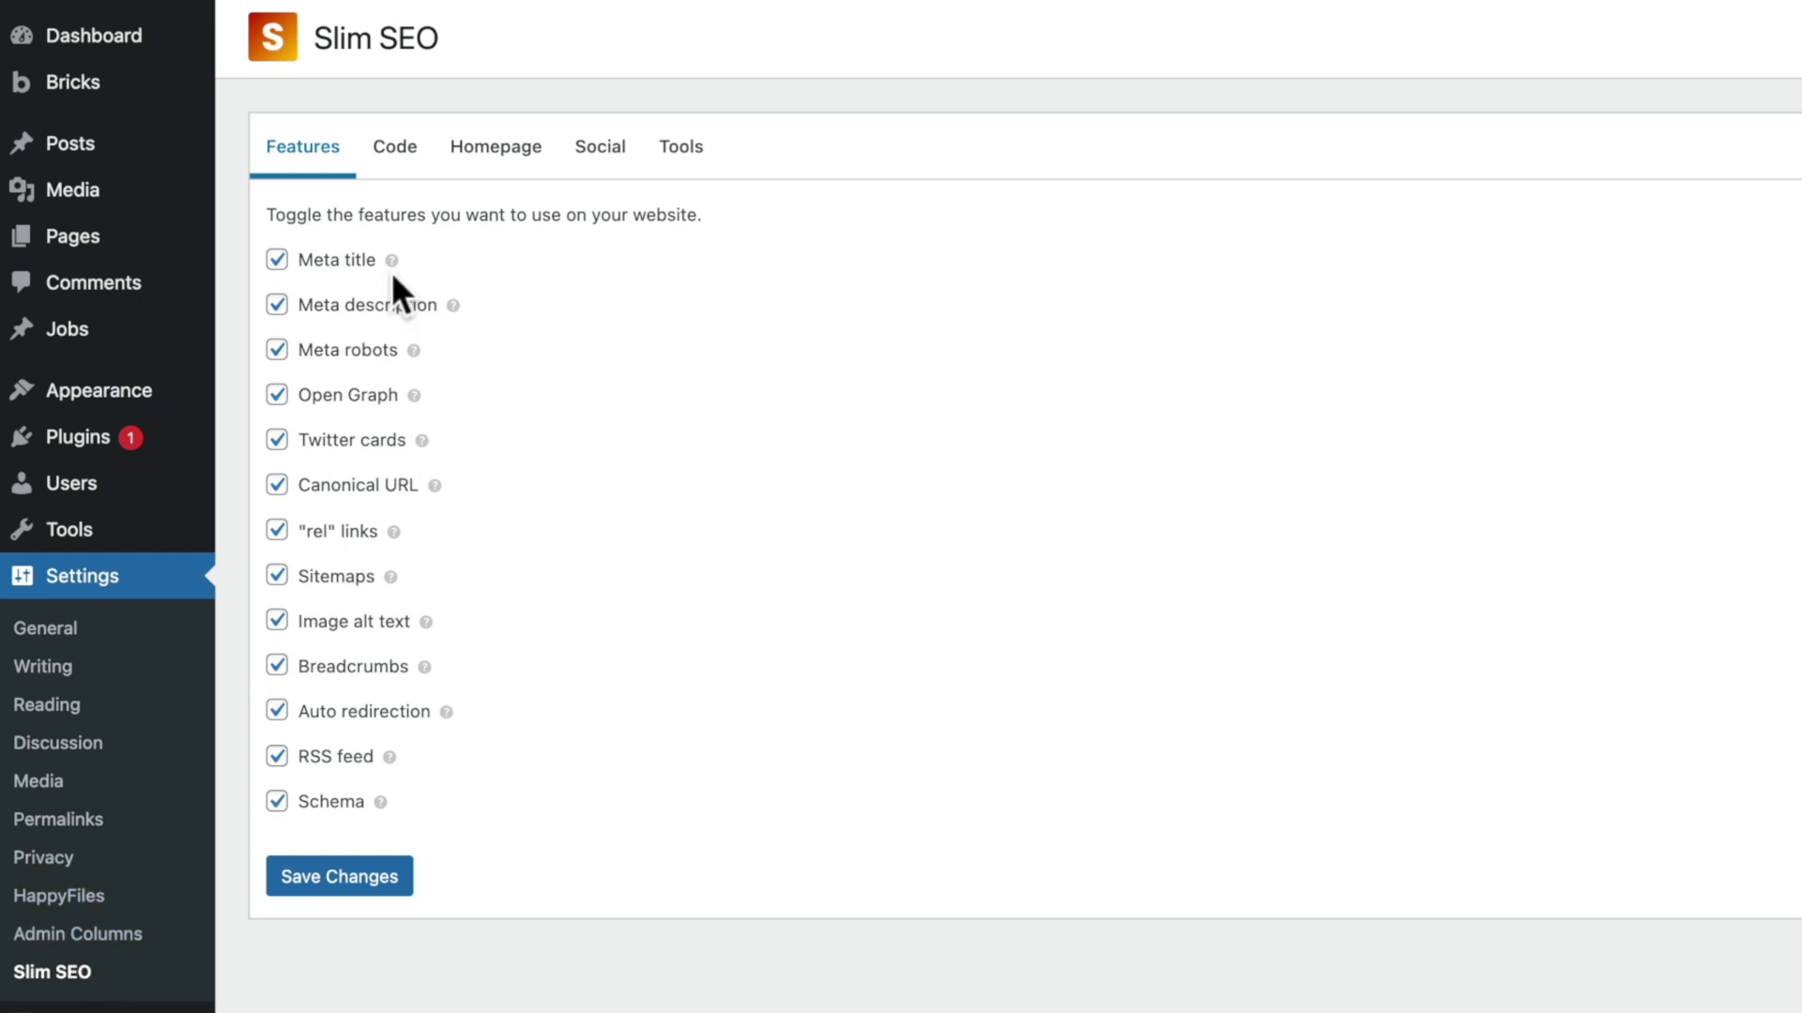
Review the Slim SEO feature checkboxes and their help tooltips, then go to the Code tab.
{"action": "mouse_move", "coordinate": [391, 263]}
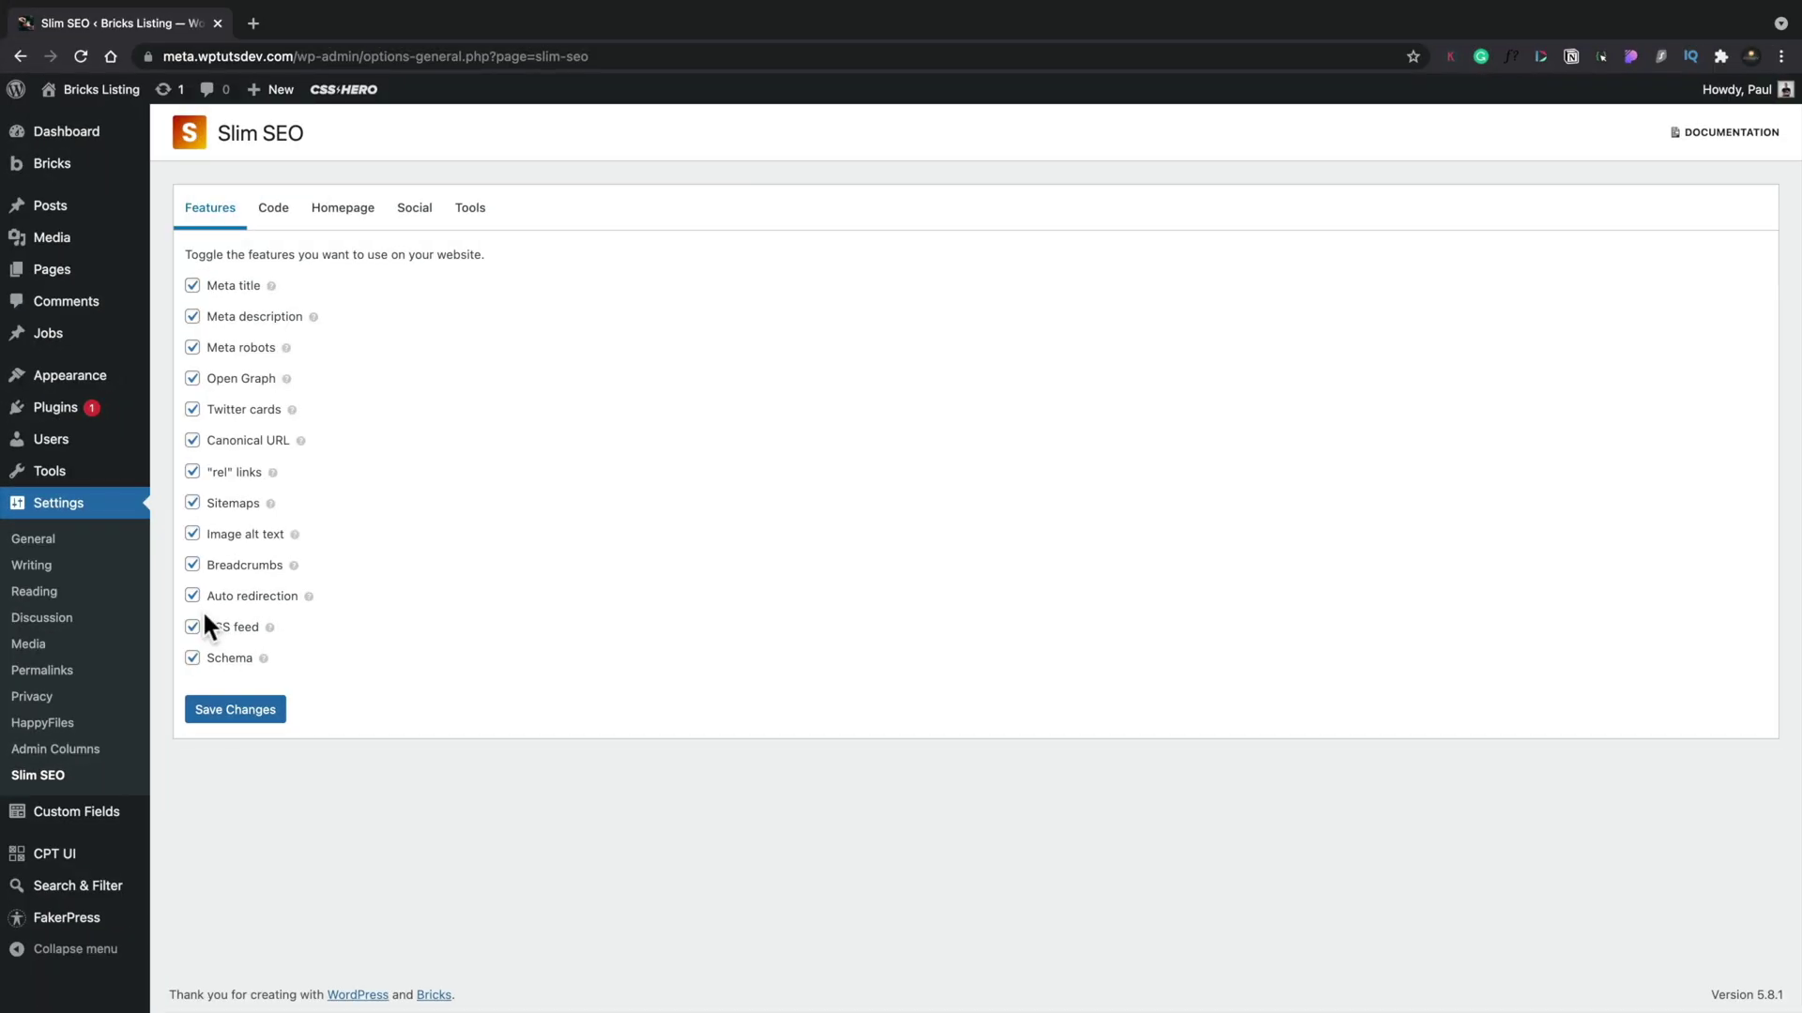
{"action": "left_click", "coordinate": [274, 211]}
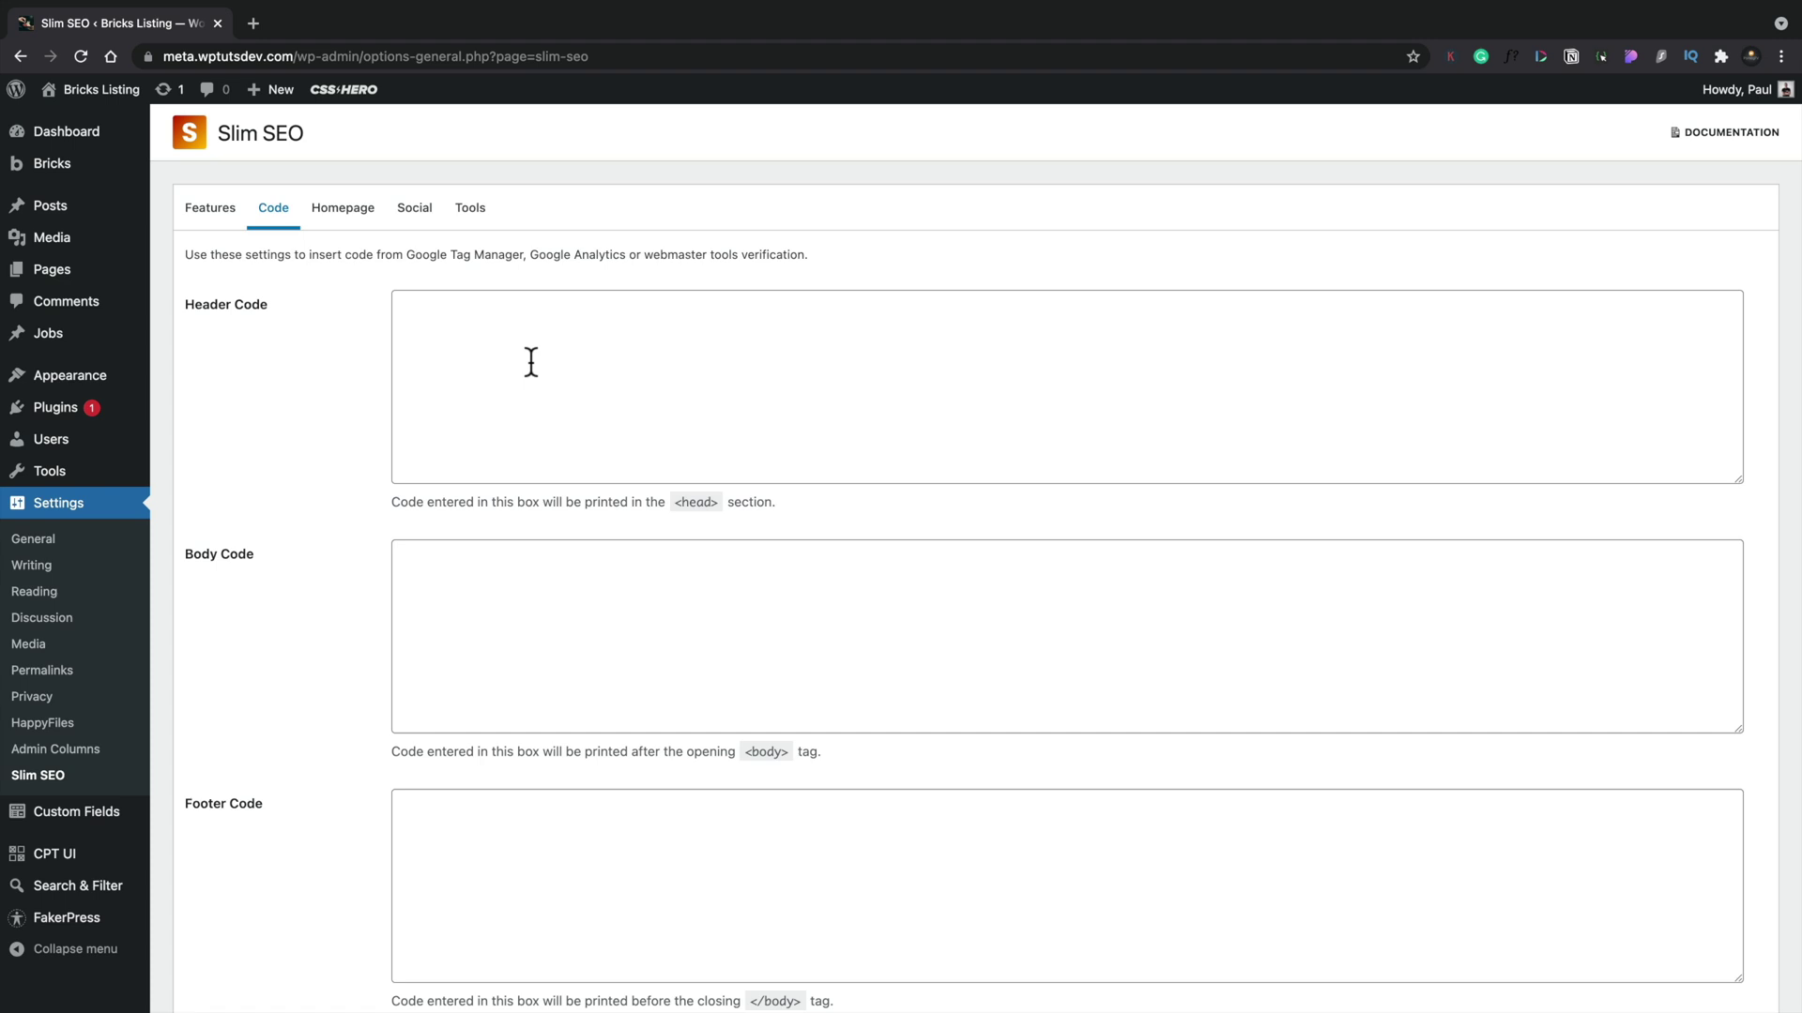
Check the empty Header, Body and Footer Code boxes, then go to the Homepage tab.
{"action": "left_click", "coordinate": [356, 212]}
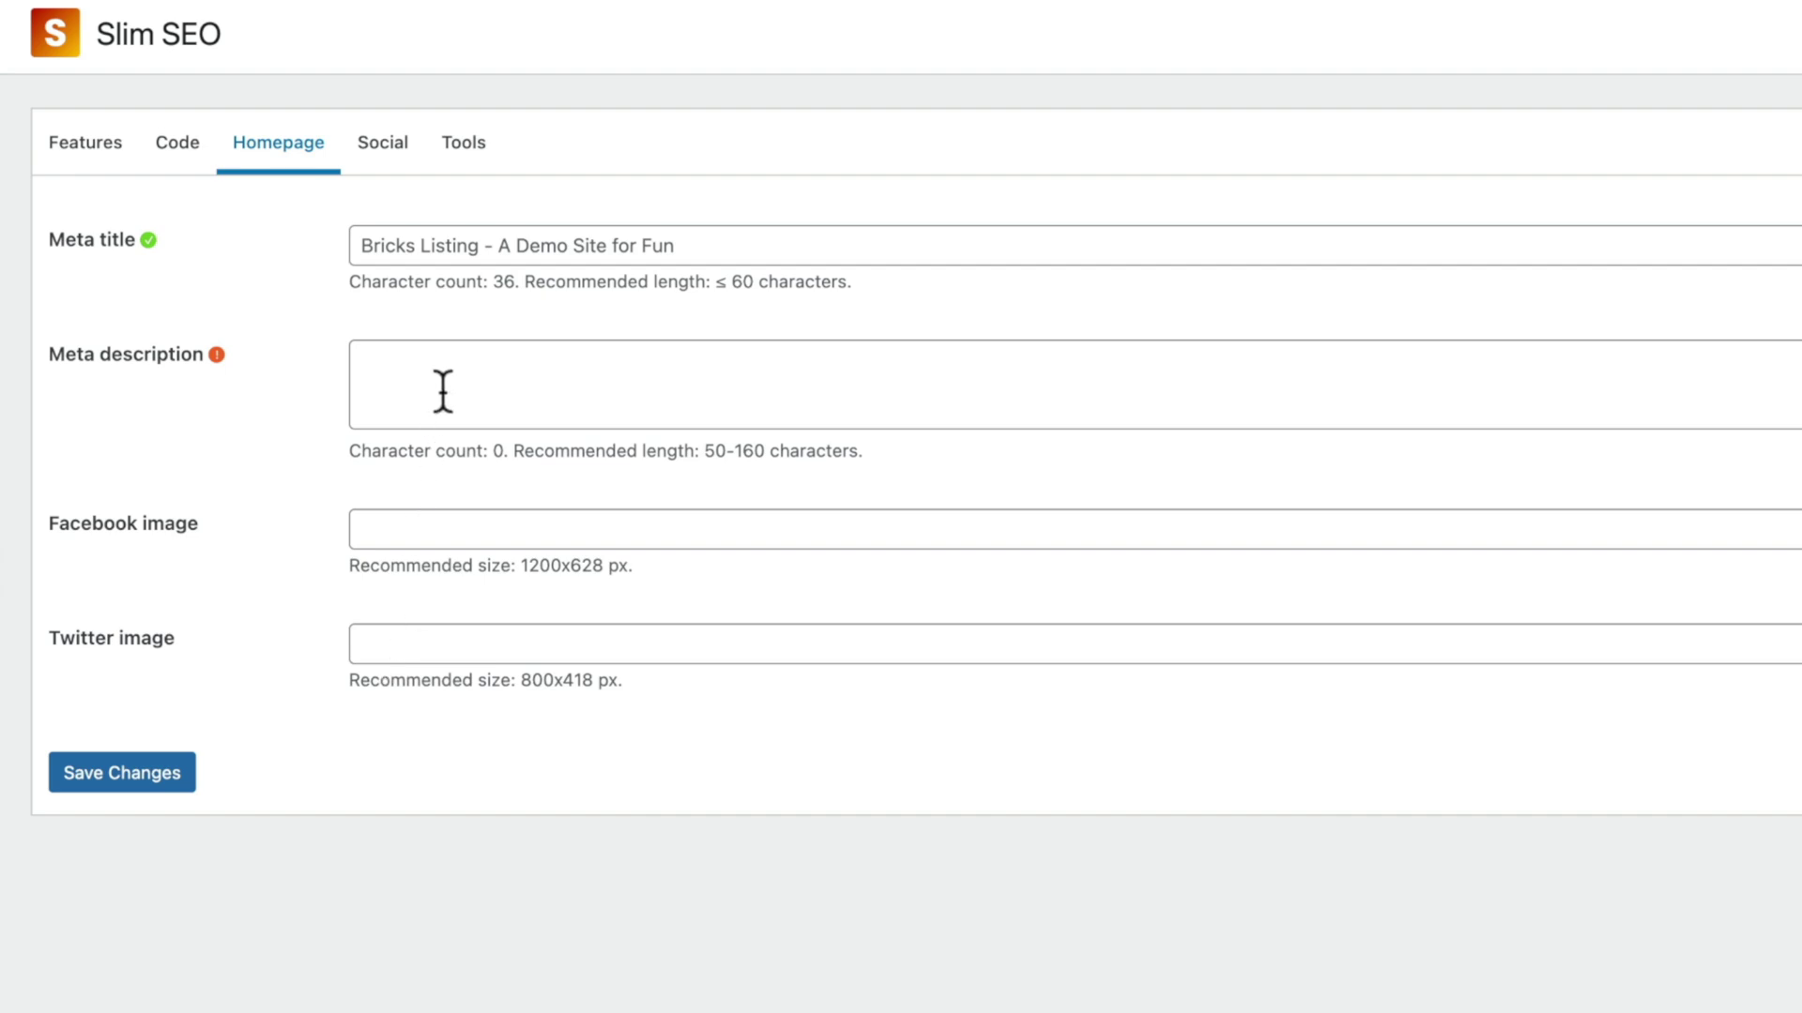
Review the homepage meta title 'Bricks Listing - A Demo Site for Fun', then go to Social.
{"action": "left_click", "coordinate": [377, 153]}
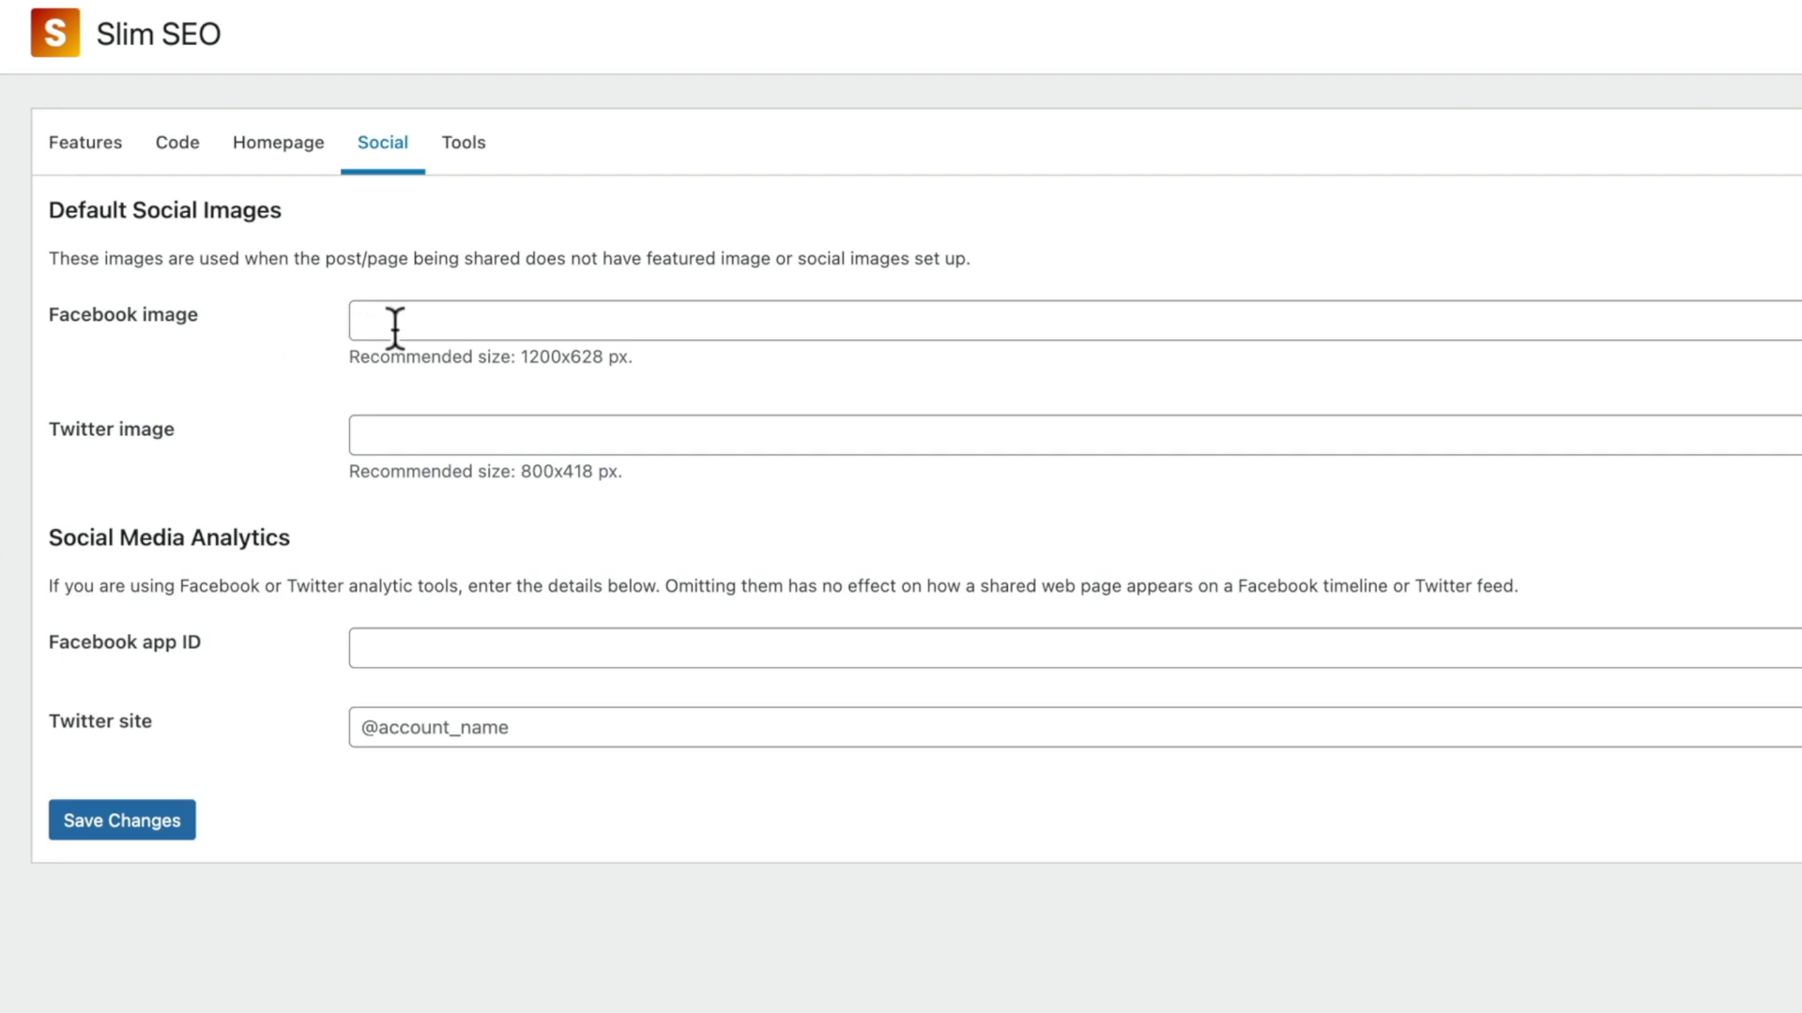
Compare the Homepage and Social tabs, reviewing the empty default social image fields.
{"action": "left_click", "coordinate": [284, 150]}
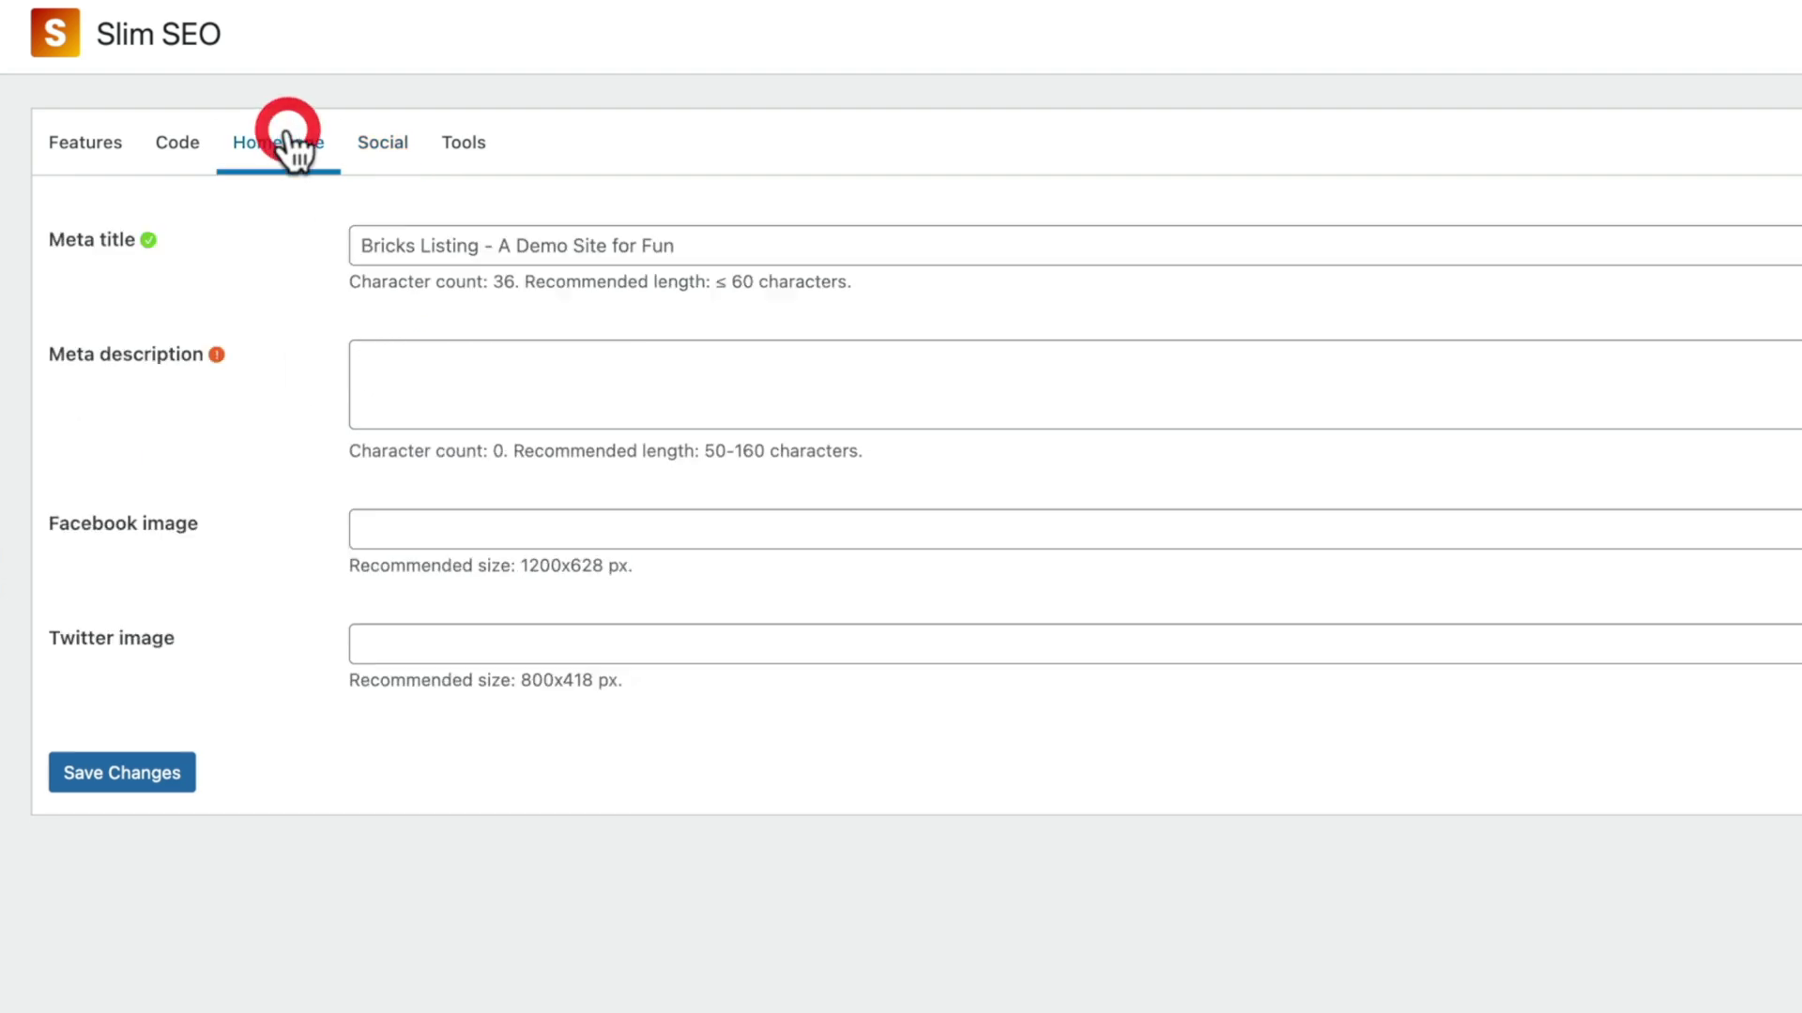
{"action": "left_click", "coordinate": [383, 150]}
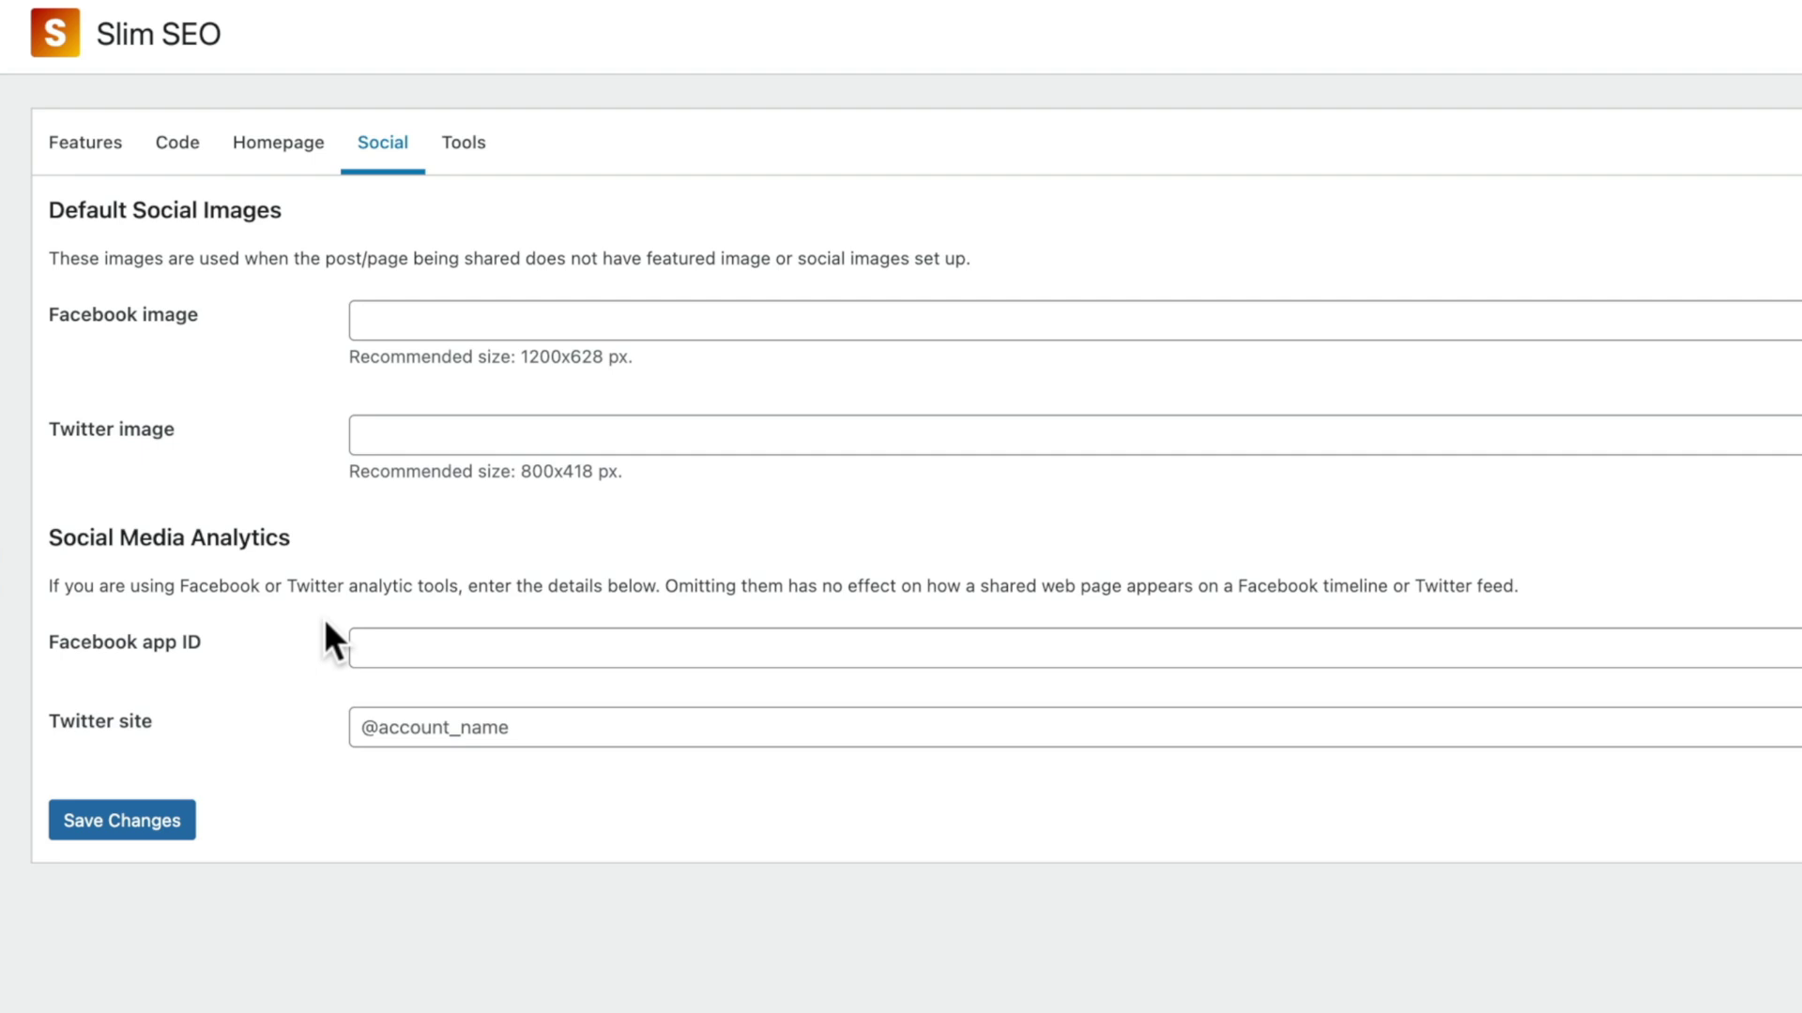
{"action": "left_click", "coordinate": [475, 148]}
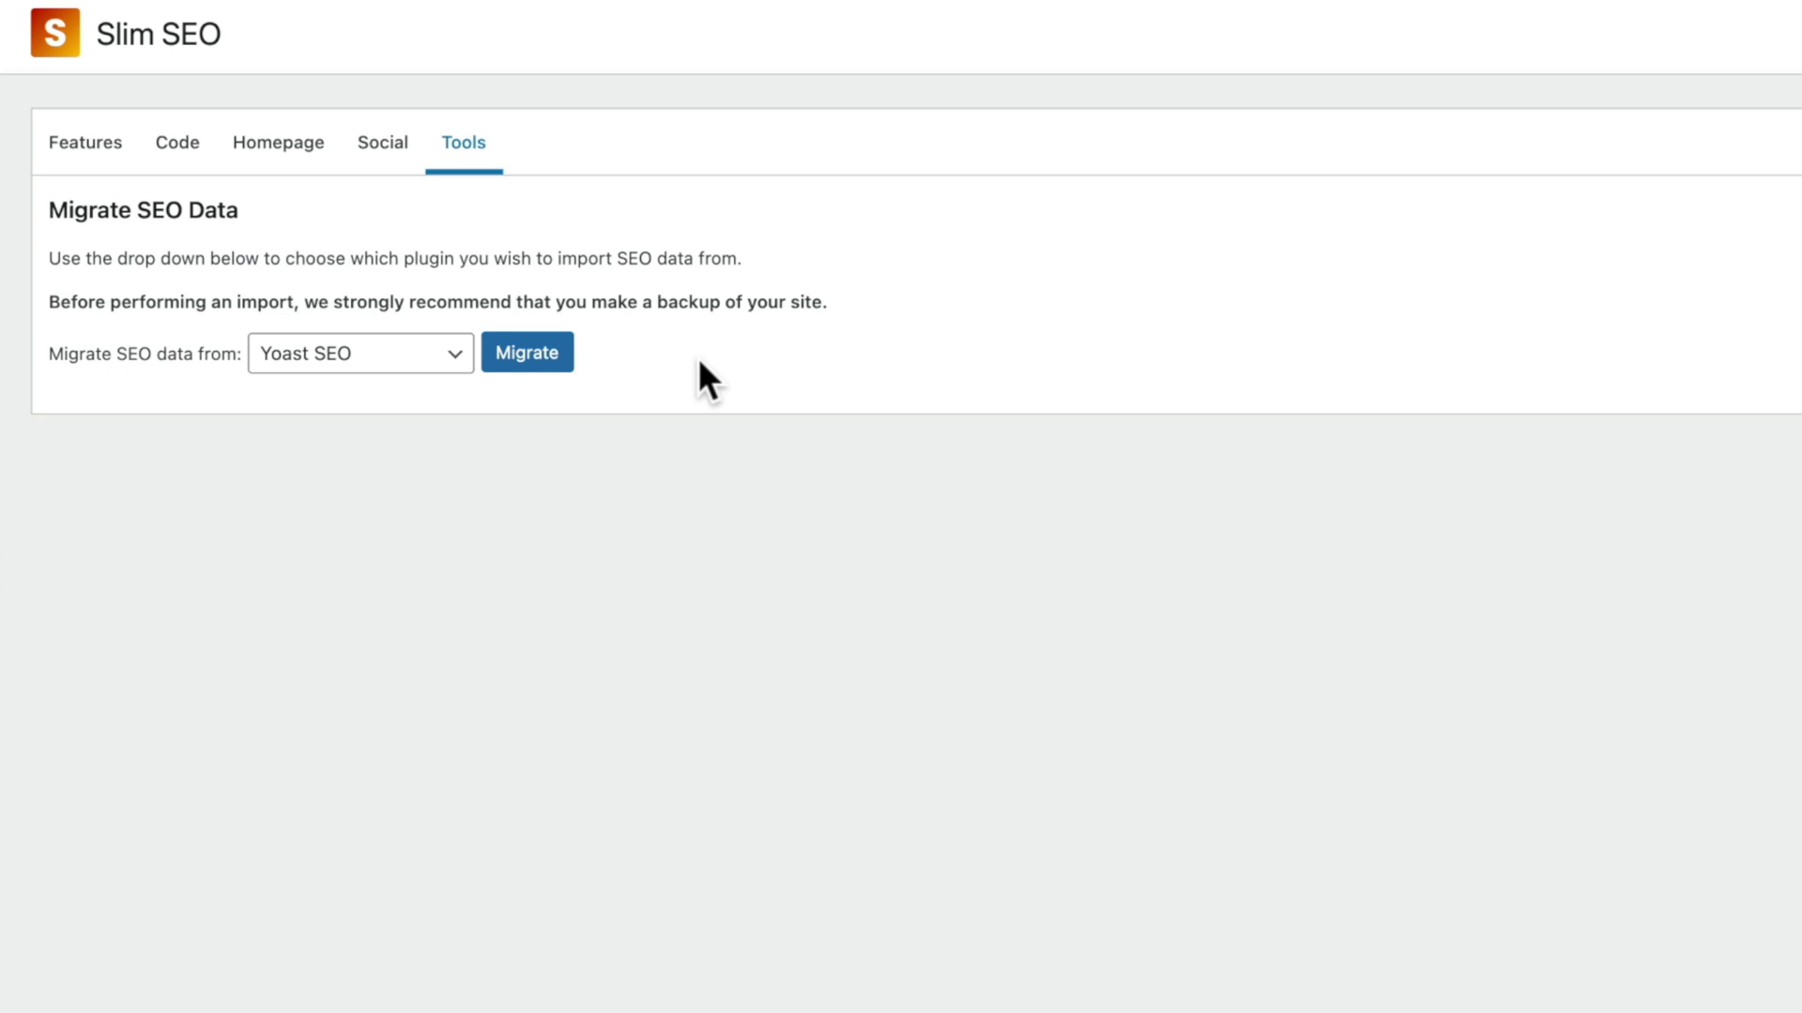
View the plugins available under 'Migrate SEO data from', leaving Yoast SEO selected.
{"action": "left_click", "coordinate": [460, 357]}
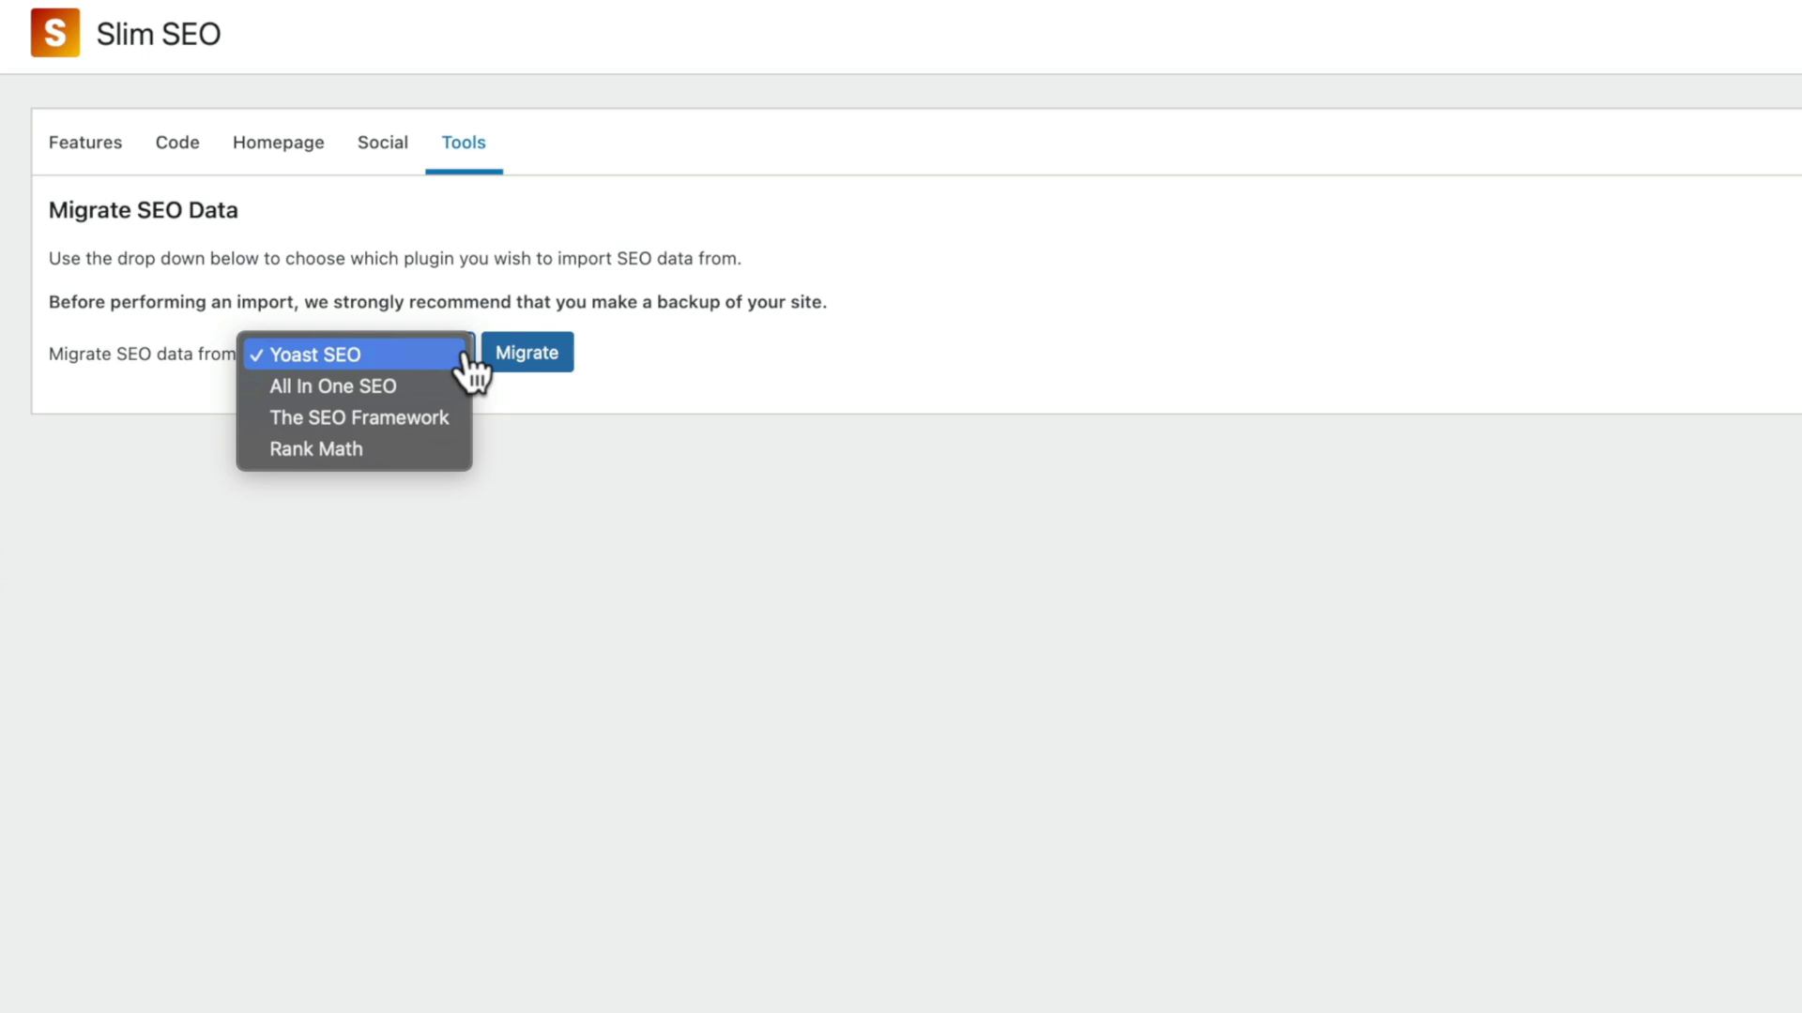
{"action": "left_click", "coordinate": [616, 456]}
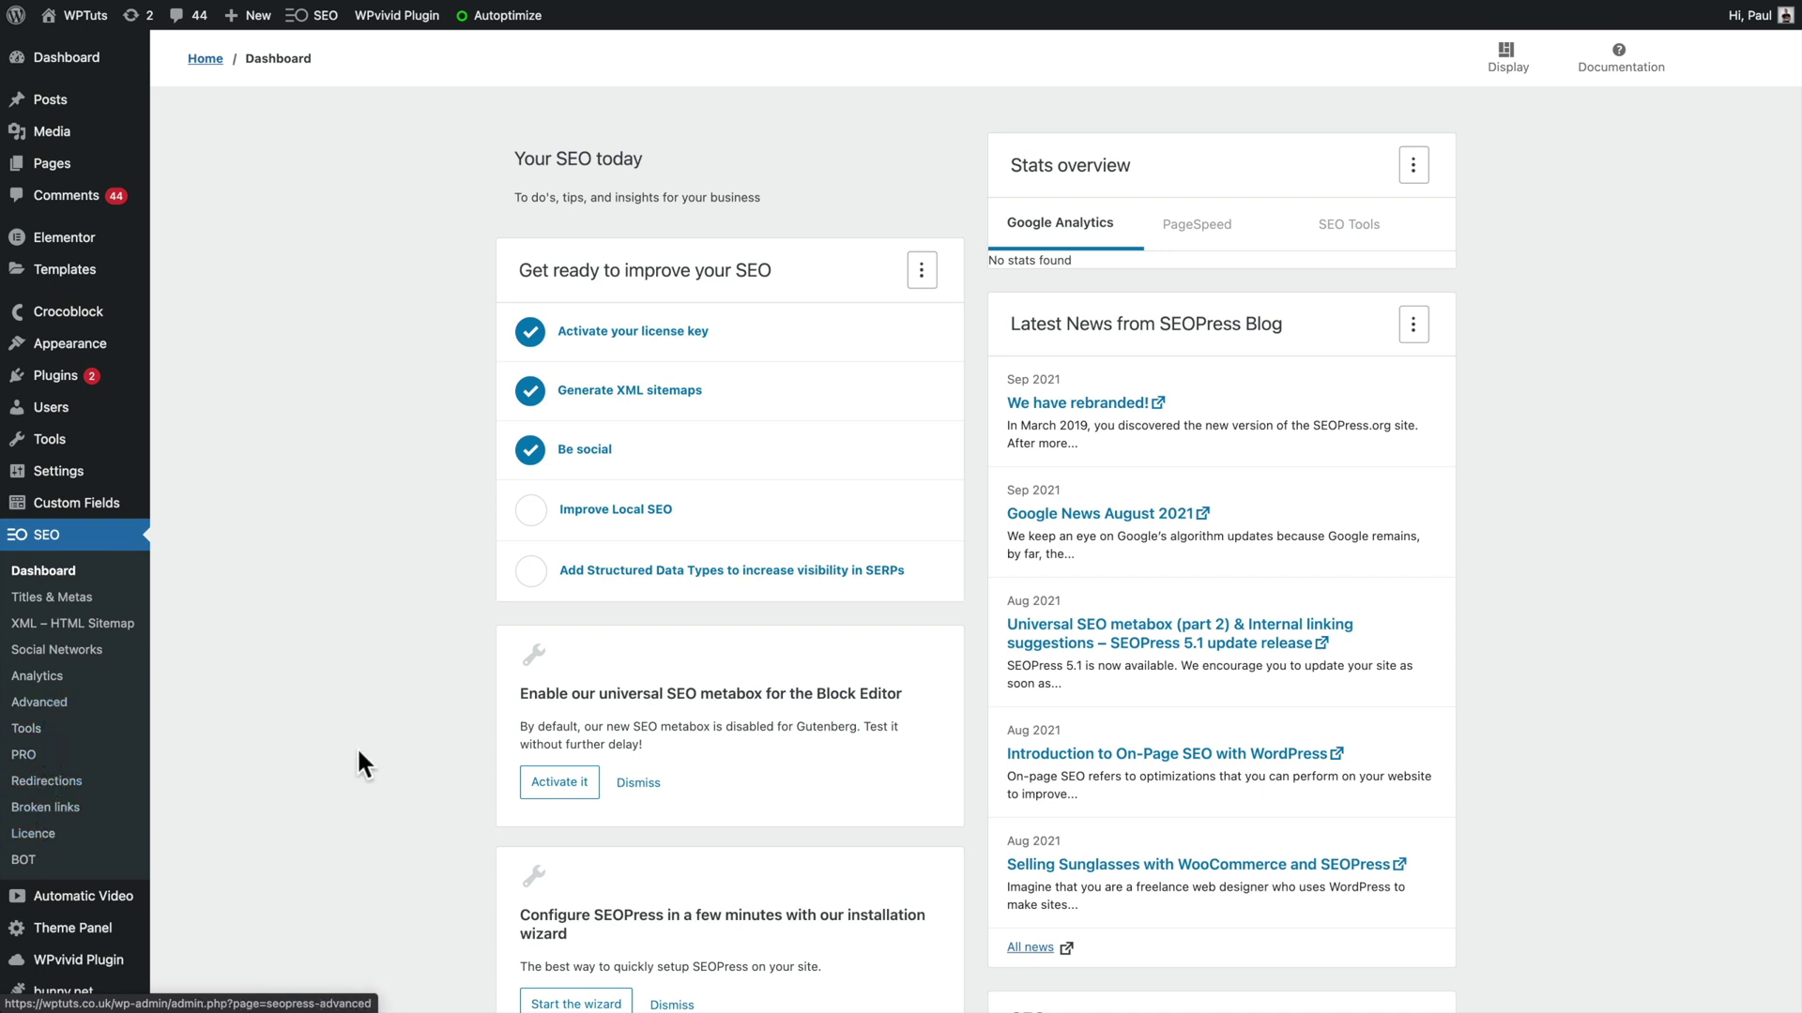
Scroll through the SEOPress dashboard's SEO management toggles and open Titles & Metas.
{"action": "scroll", "coordinate": [358, 749], "scroll_direction": "down", "scroll_amount": 6}
{"action": "scroll", "coordinate": [359, 755], "scroll_direction": "down", "scroll_amount": 9}
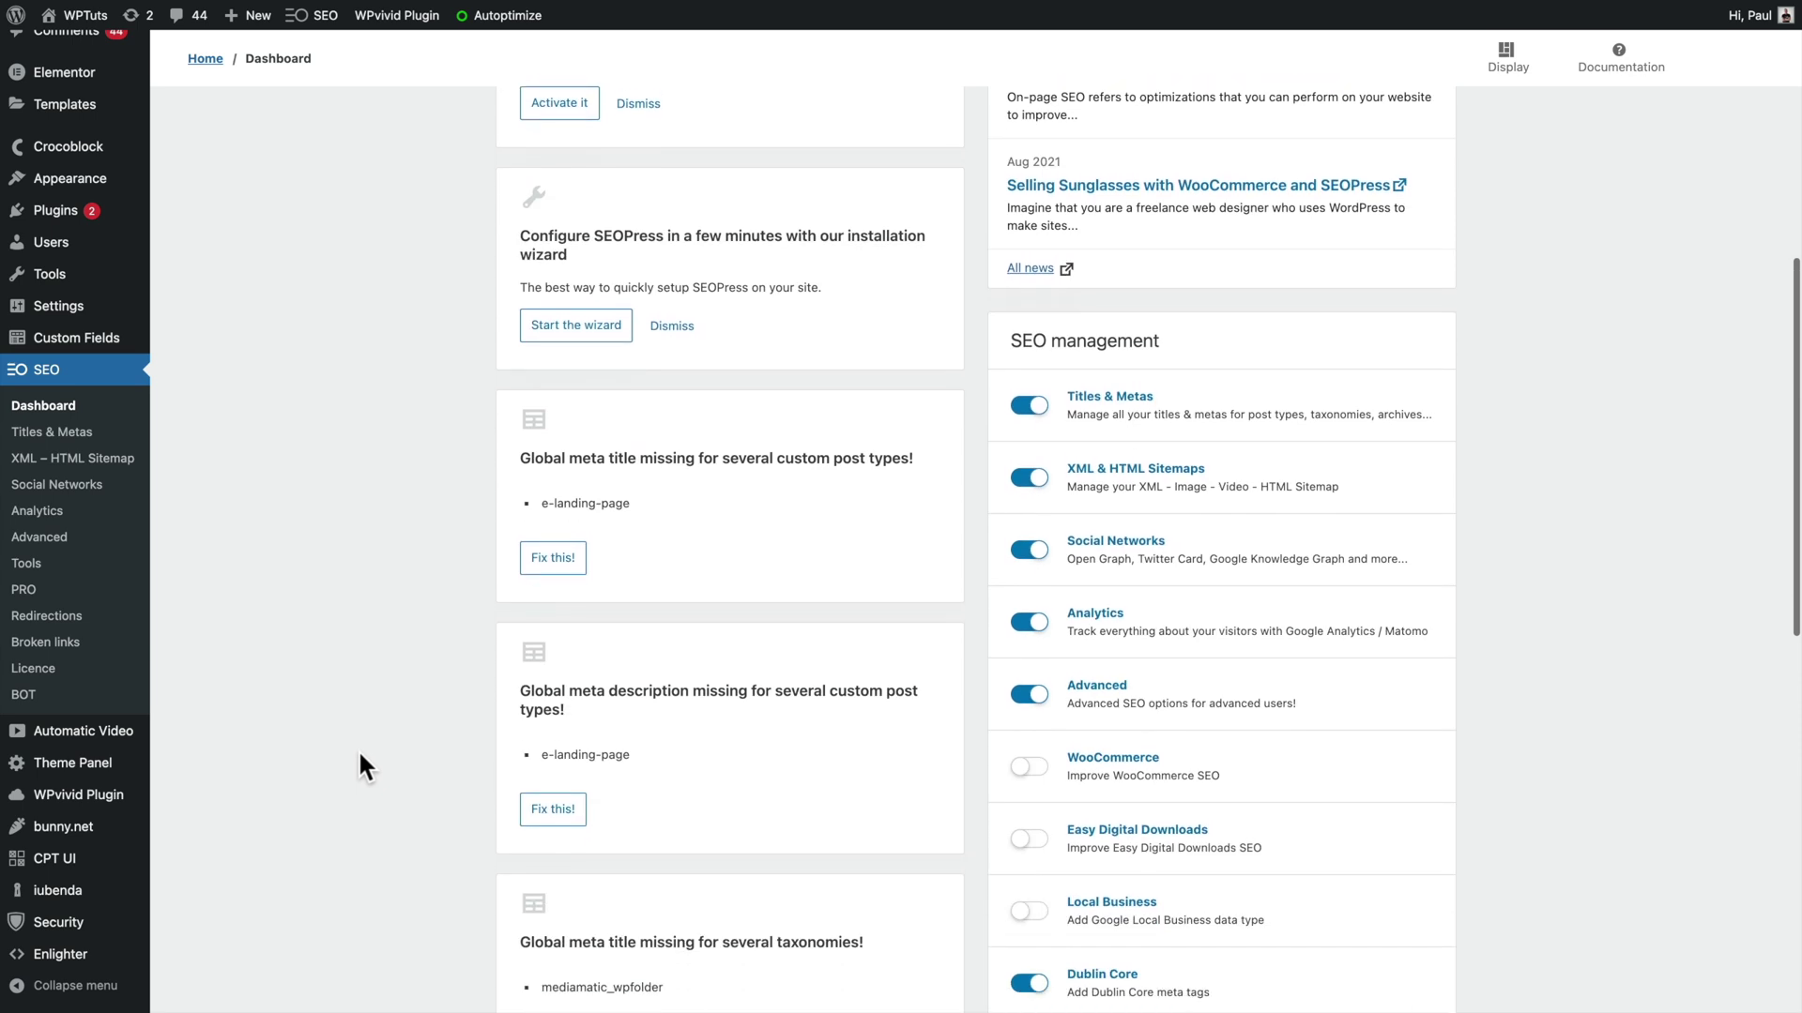
{"action": "scroll", "coordinate": [359, 756], "scroll_direction": "down", "scroll_amount": 3}
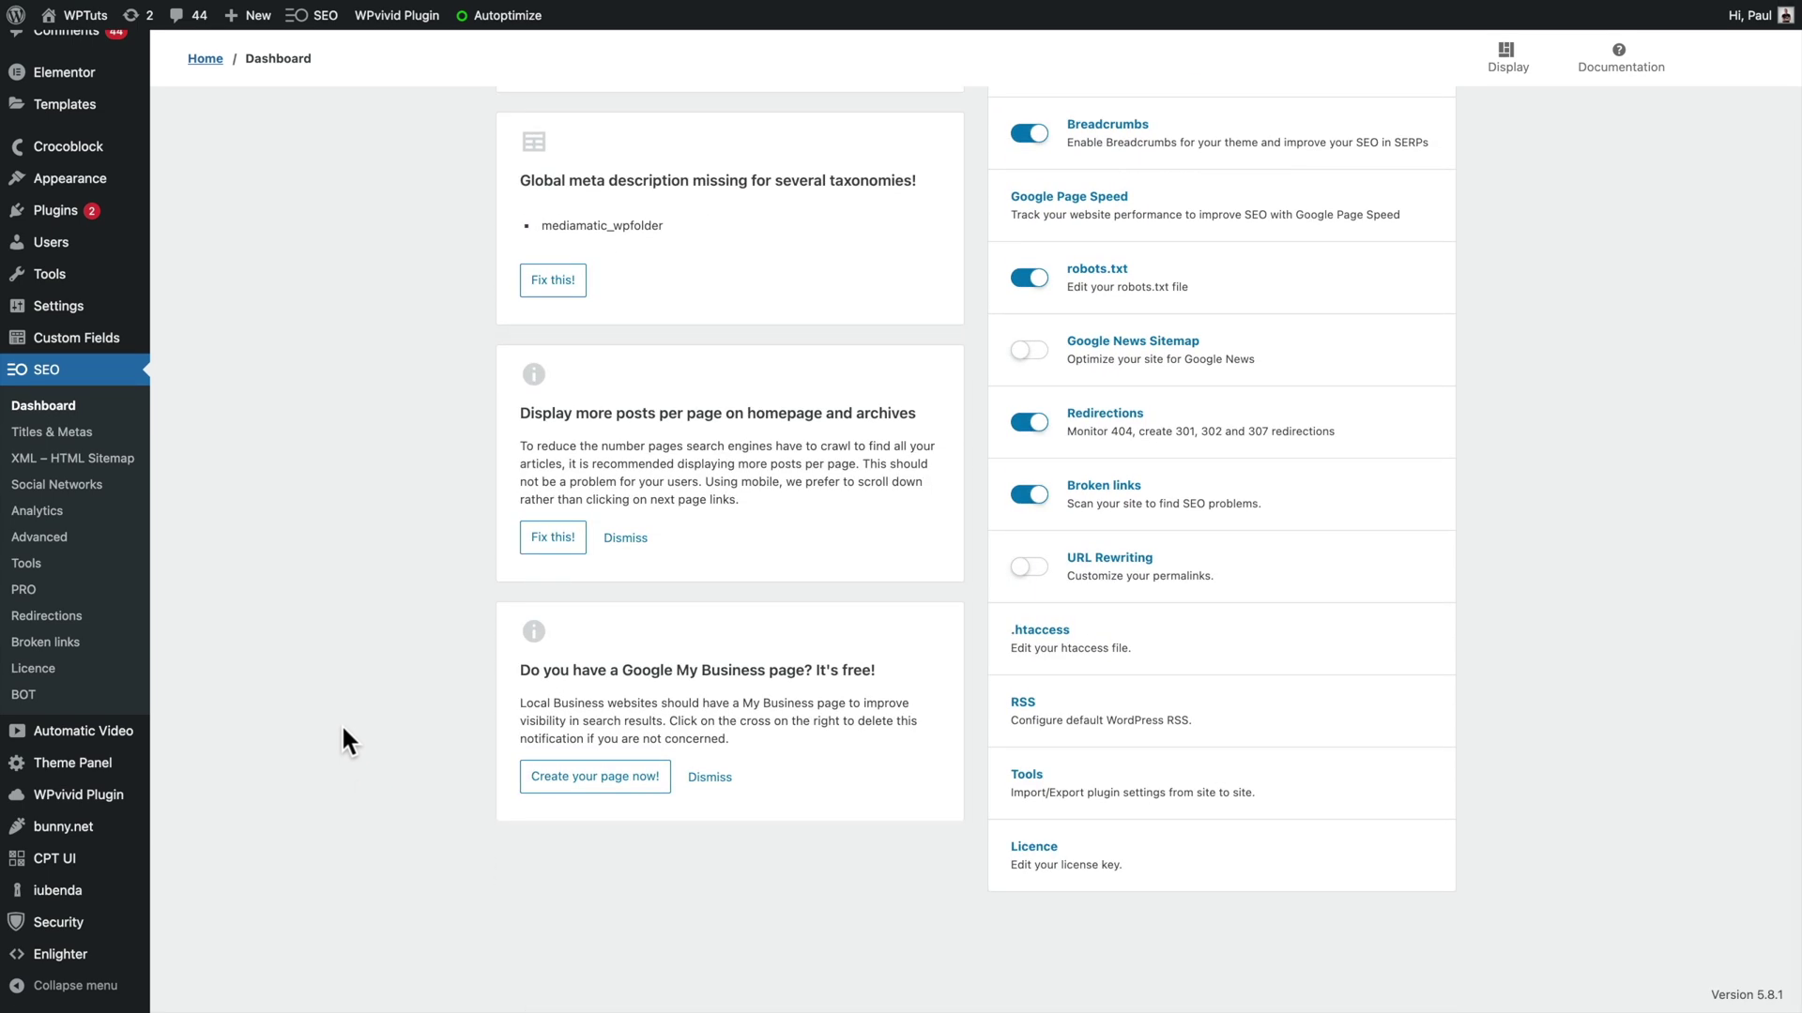
{"action": "left_click", "coordinate": [65, 441]}
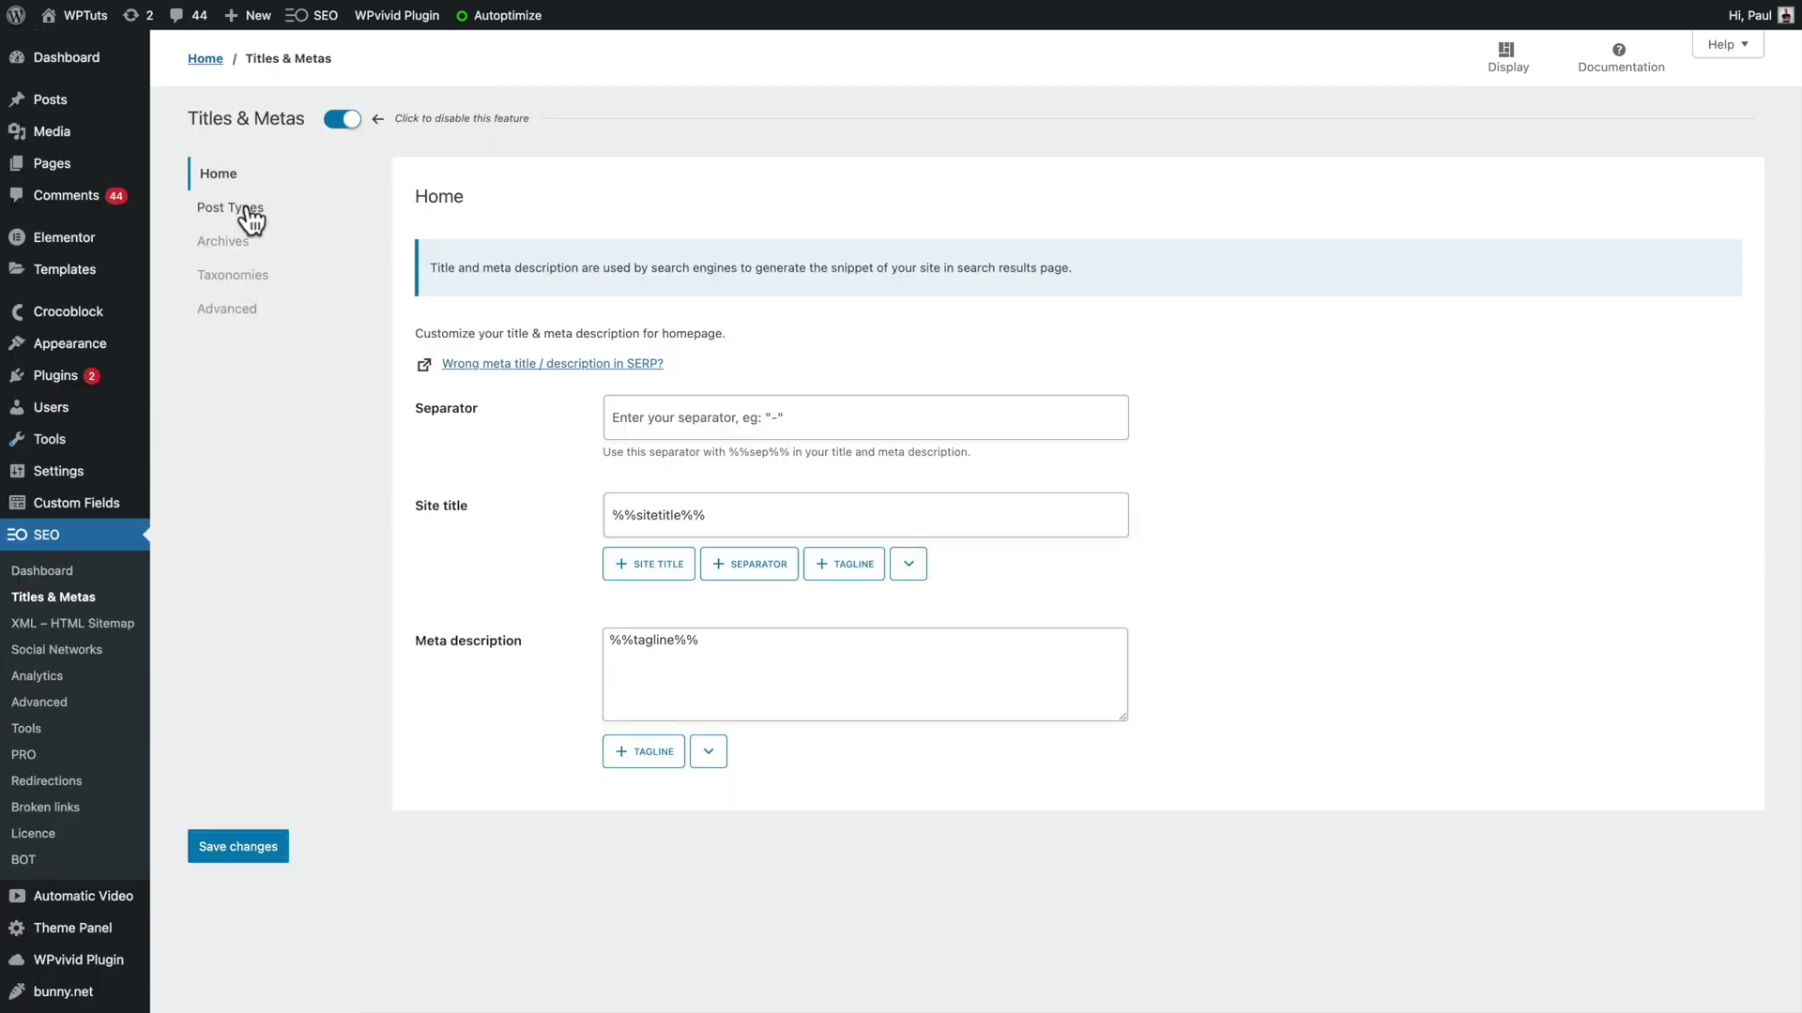
Browse the SEOPress Titles & Metas tabs: post types, archives, taxonomies and advanced.
{"action": "left_click", "coordinate": [246, 211]}
{"action": "left_click", "coordinate": [239, 242]}
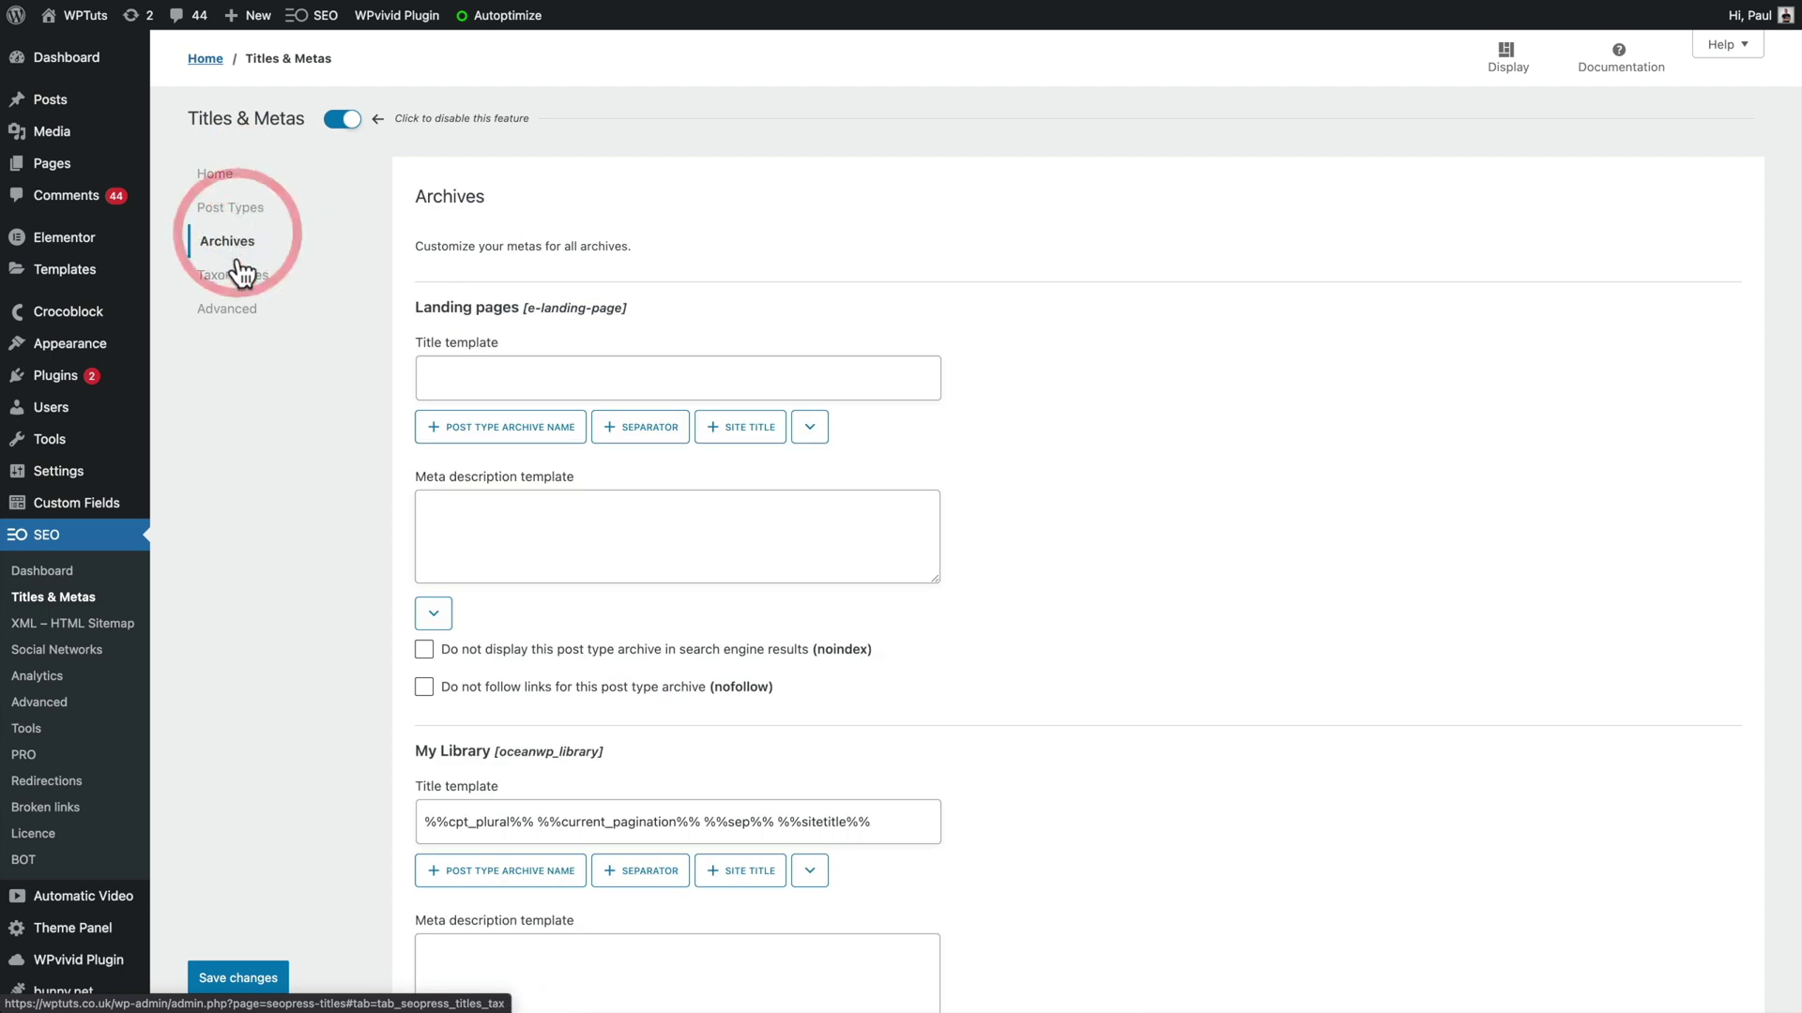
{"action": "left_click", "coordinate": [242, 274]}
{"action": "left_click", "coordinate": [238, 307]}
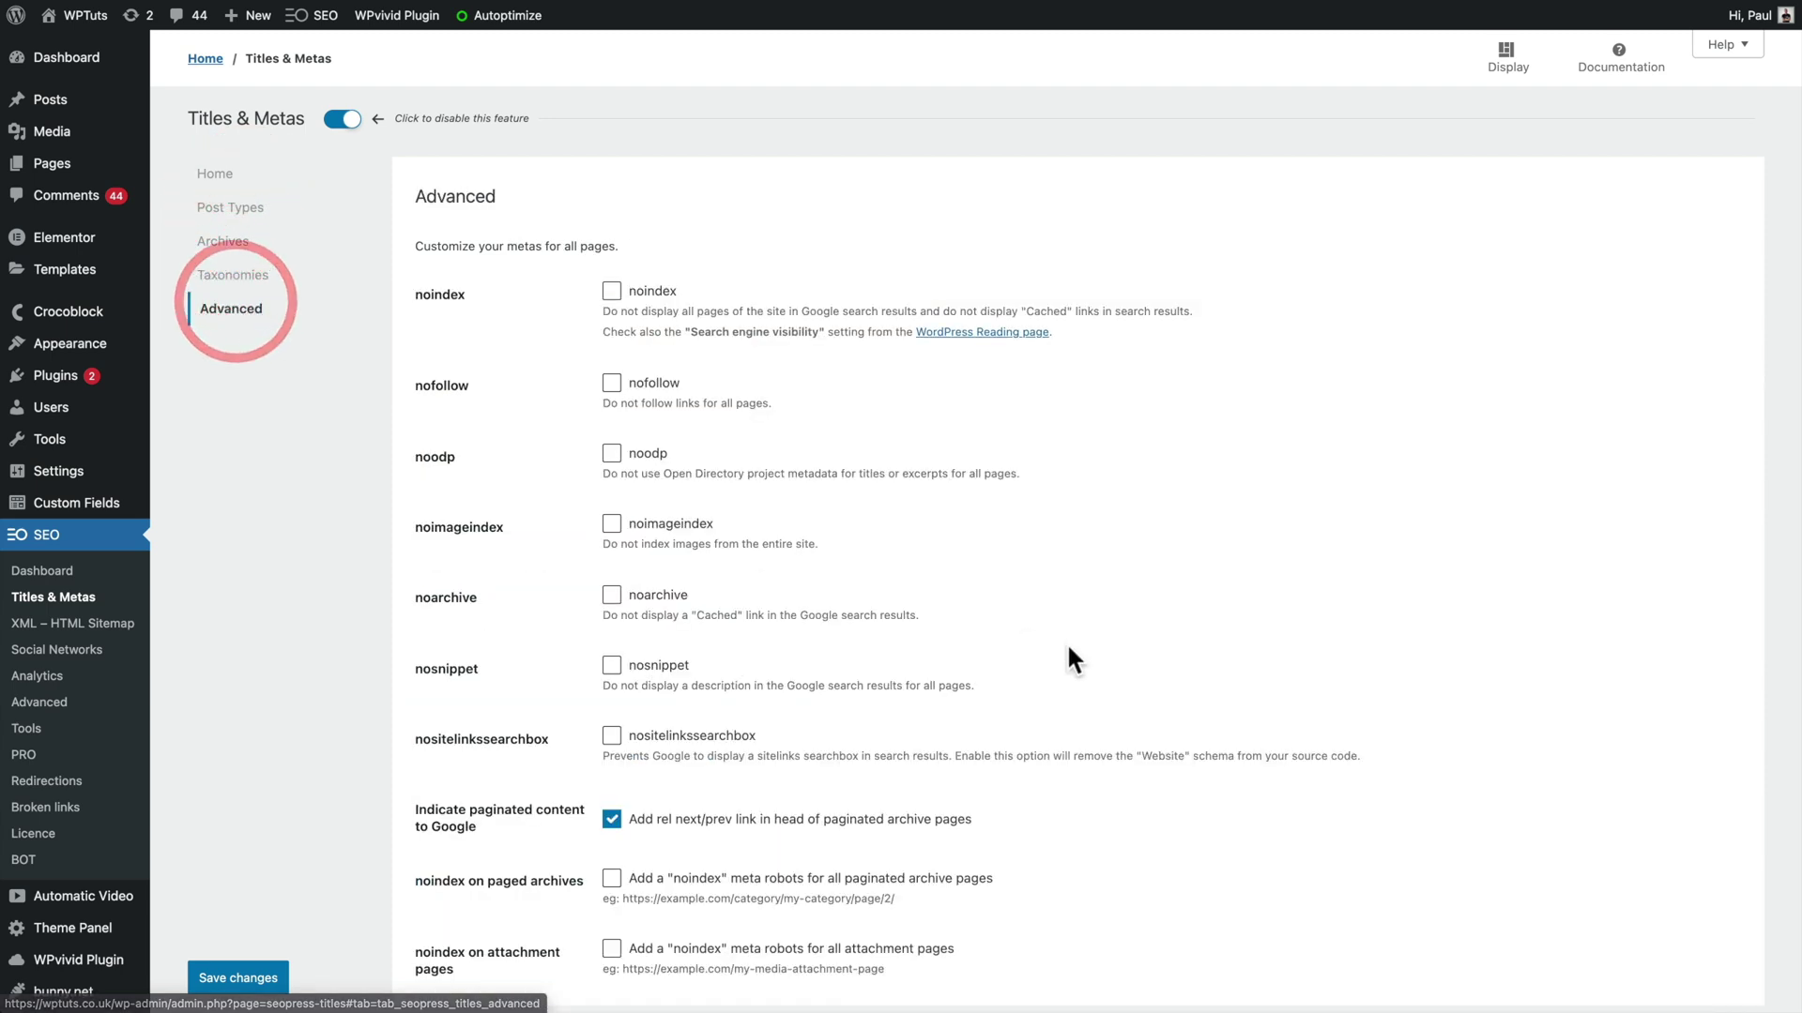
{"action": "scroll", "coordinate": [1075, 660], "scroll_direction": "down", "scroll_amount": 2}
Browse the SEOPress XML – HTML Sitemap tabs: post types, taxonomies and HTML sitemap.
{"action": "left_click", "coordinate": [53, 462]}
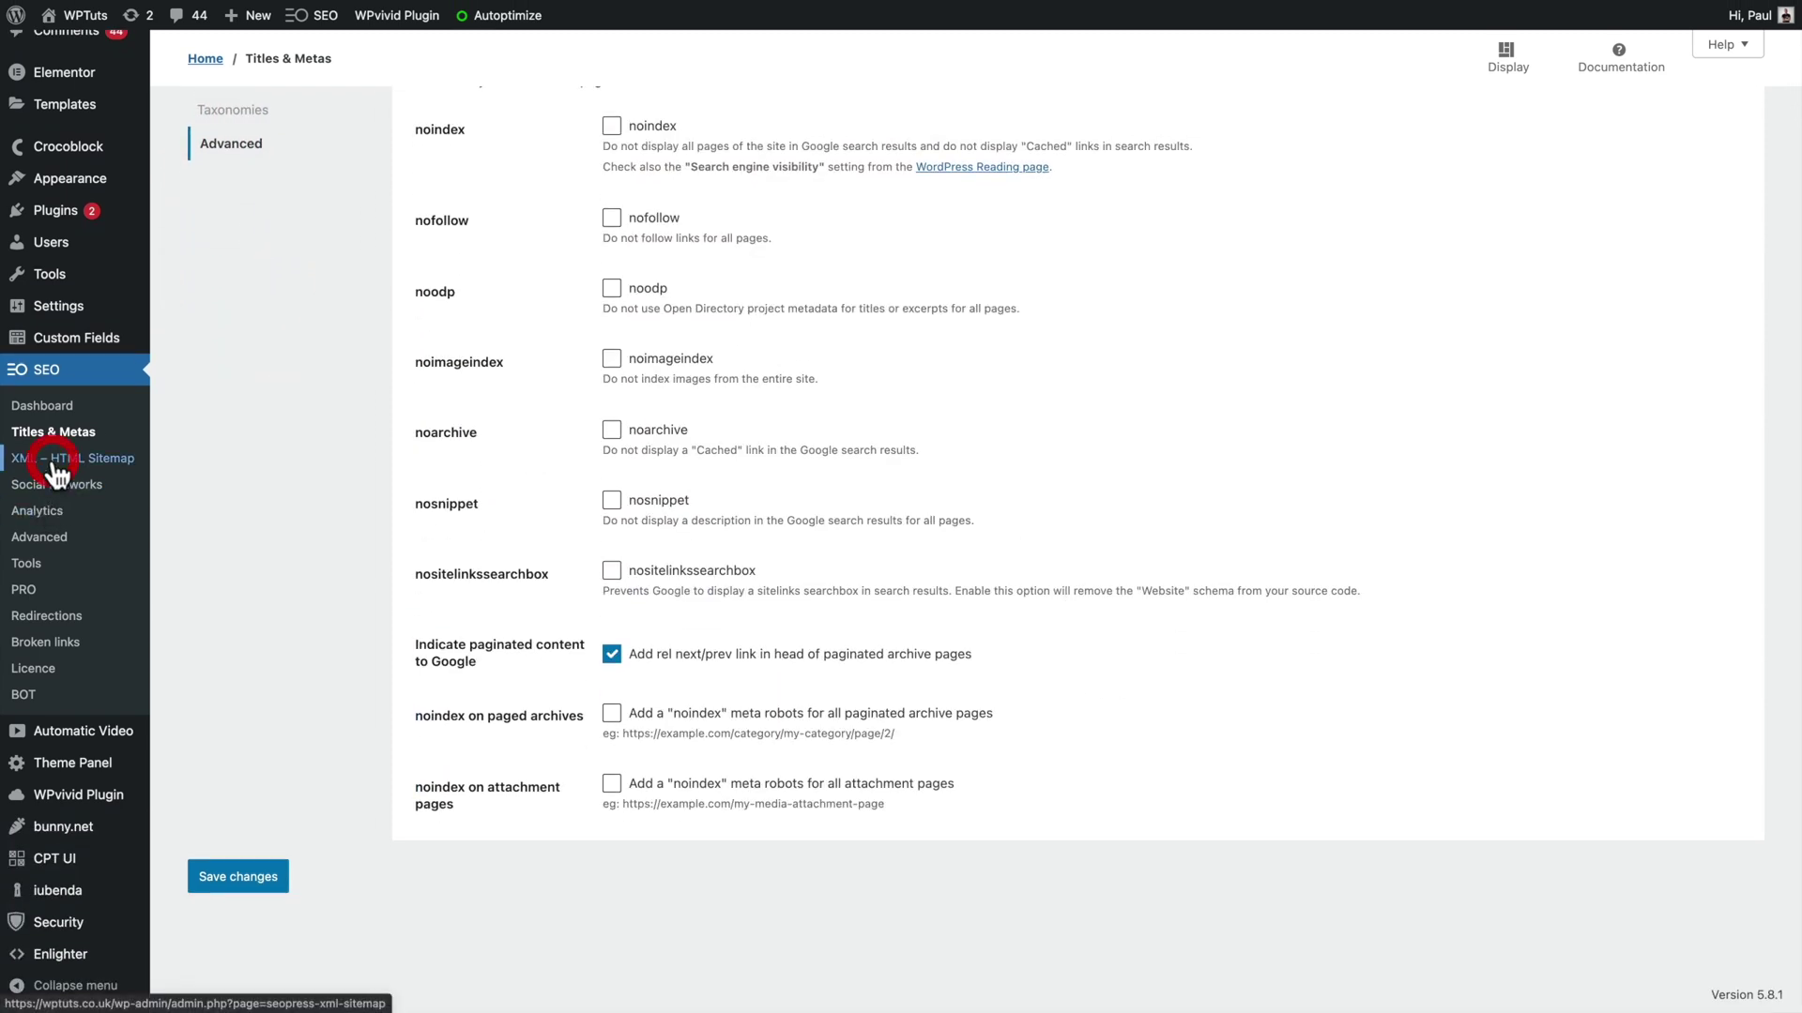
{"action": "scroll", "coordinate": [824, 640], "scroll_direction": "down", "scroll_amount": 1}
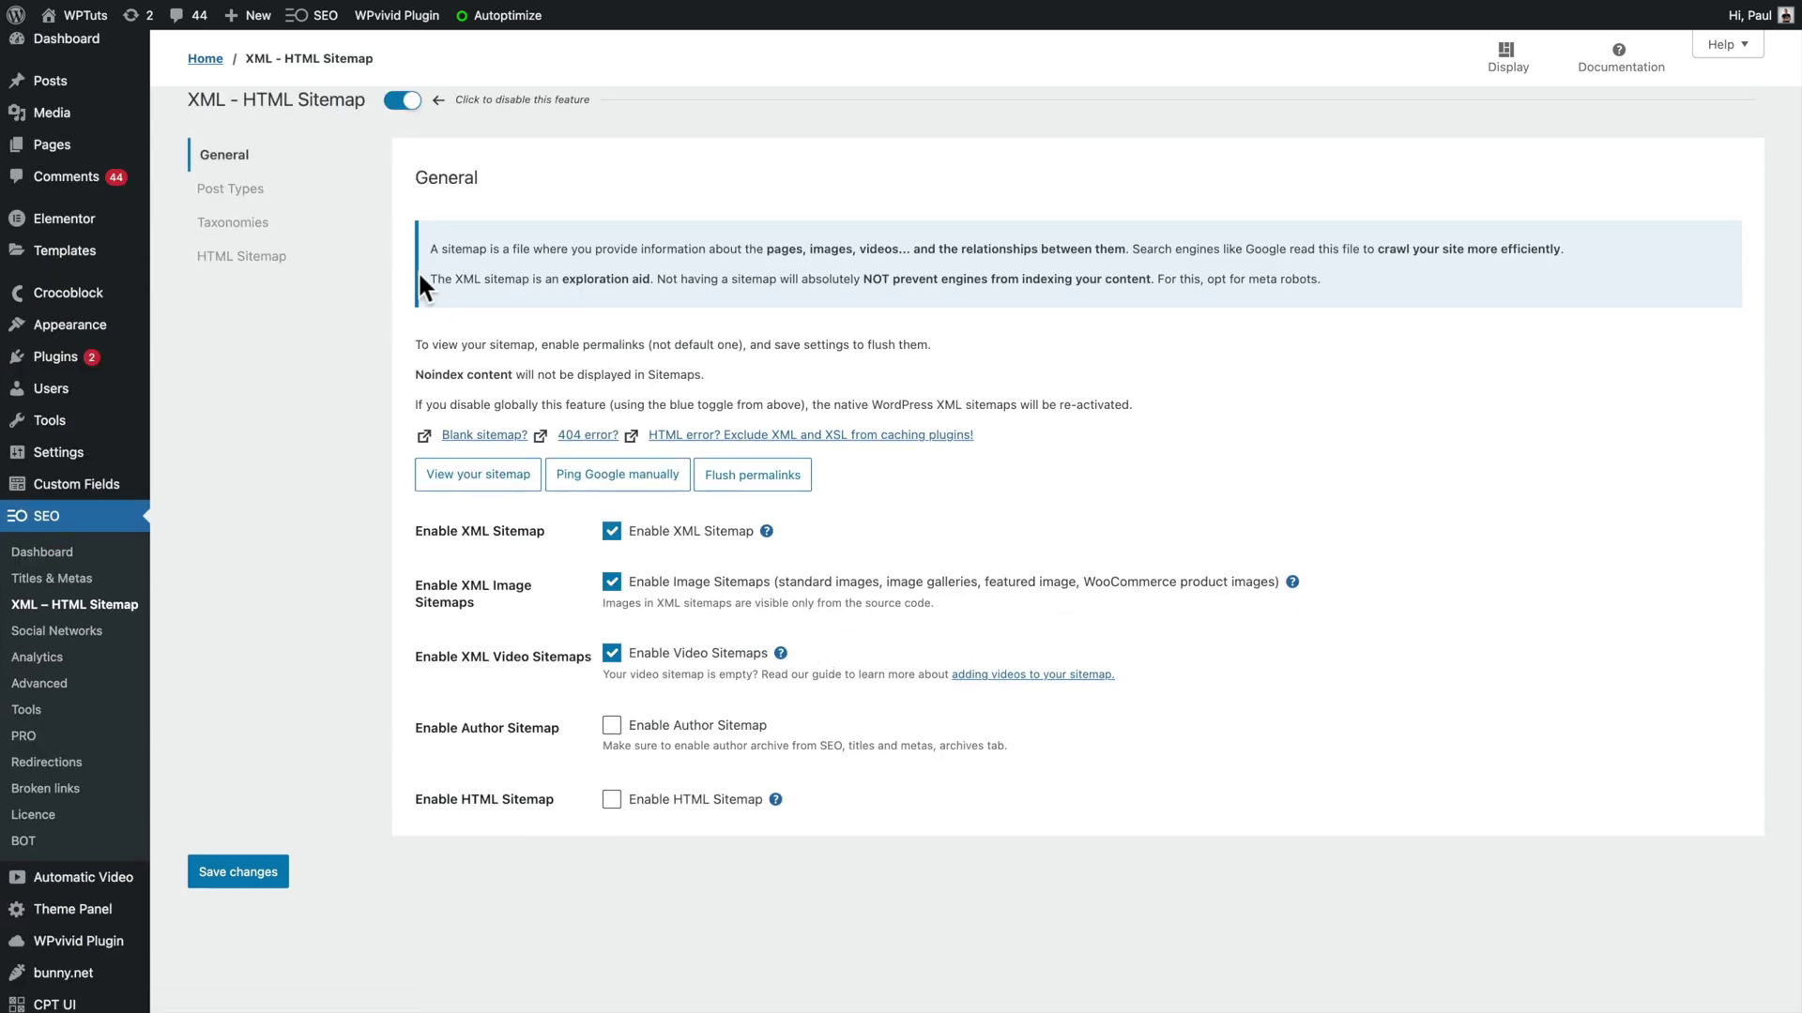
{"action": "left_click", "coordinate": [237, 189]}
{"action": "left_click", "coordinate": [242, 222]}
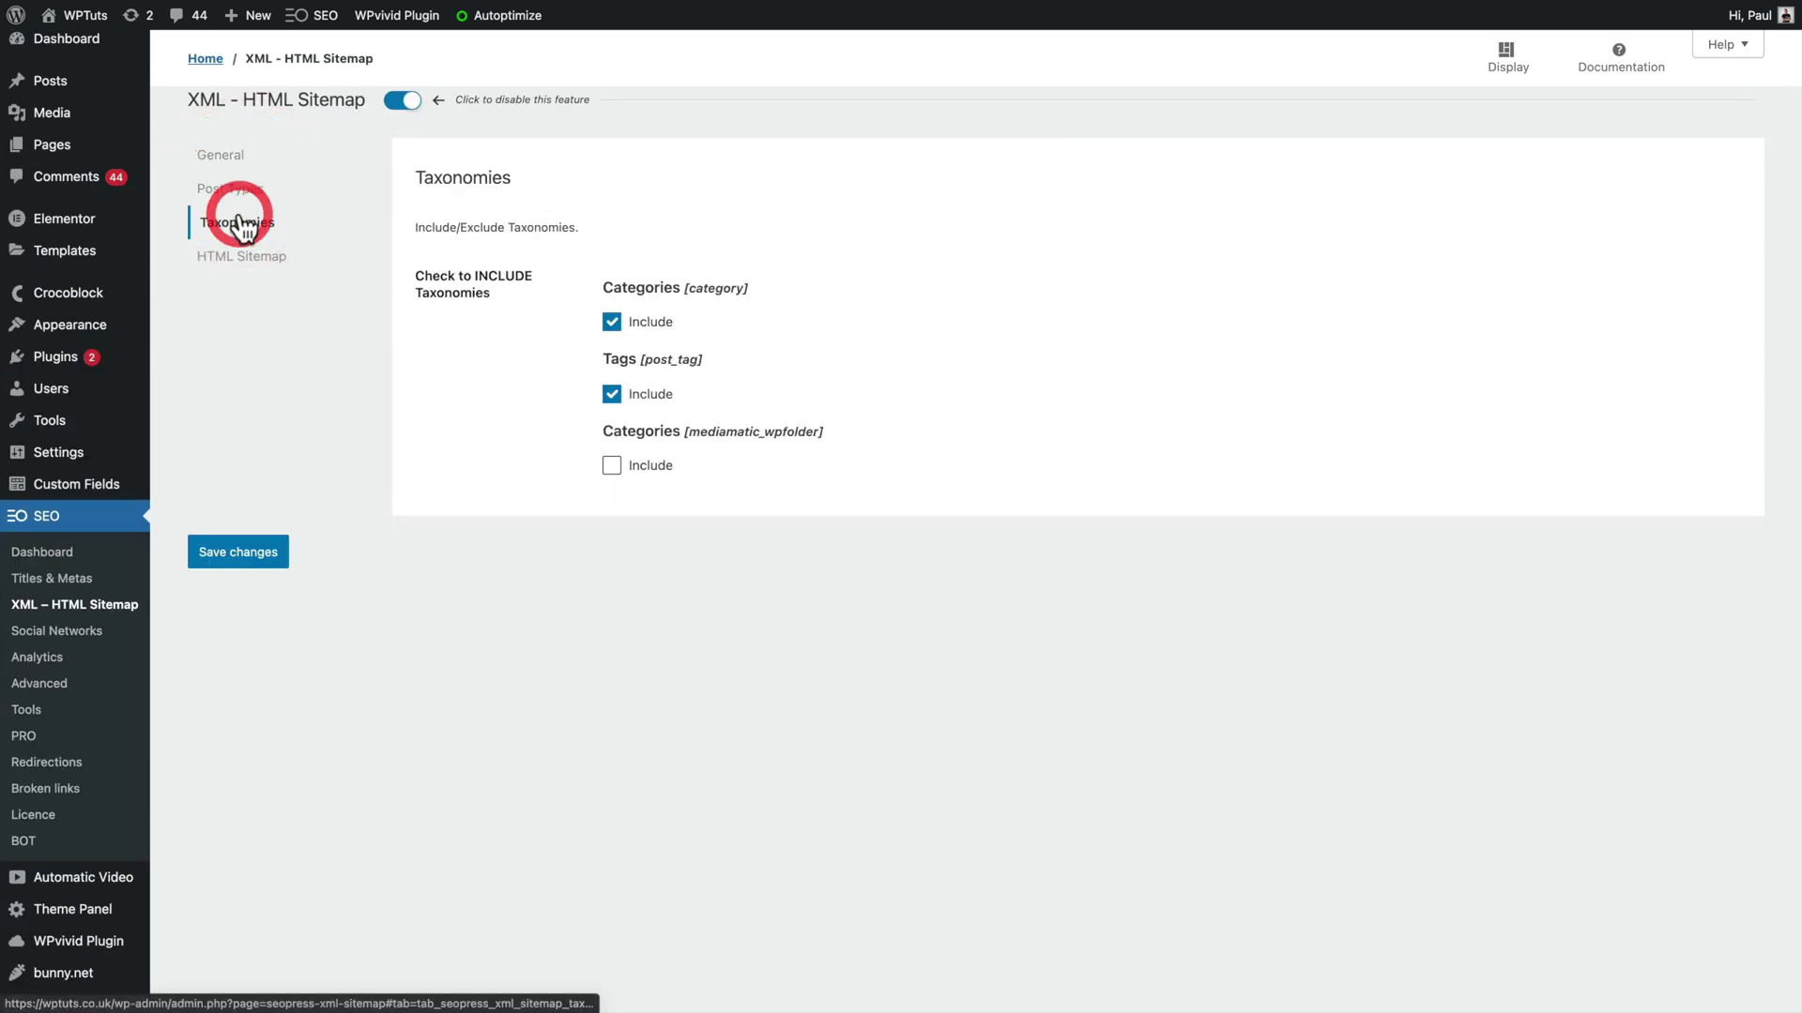
{"action": "left_click", "coordinate": [240, 252]}
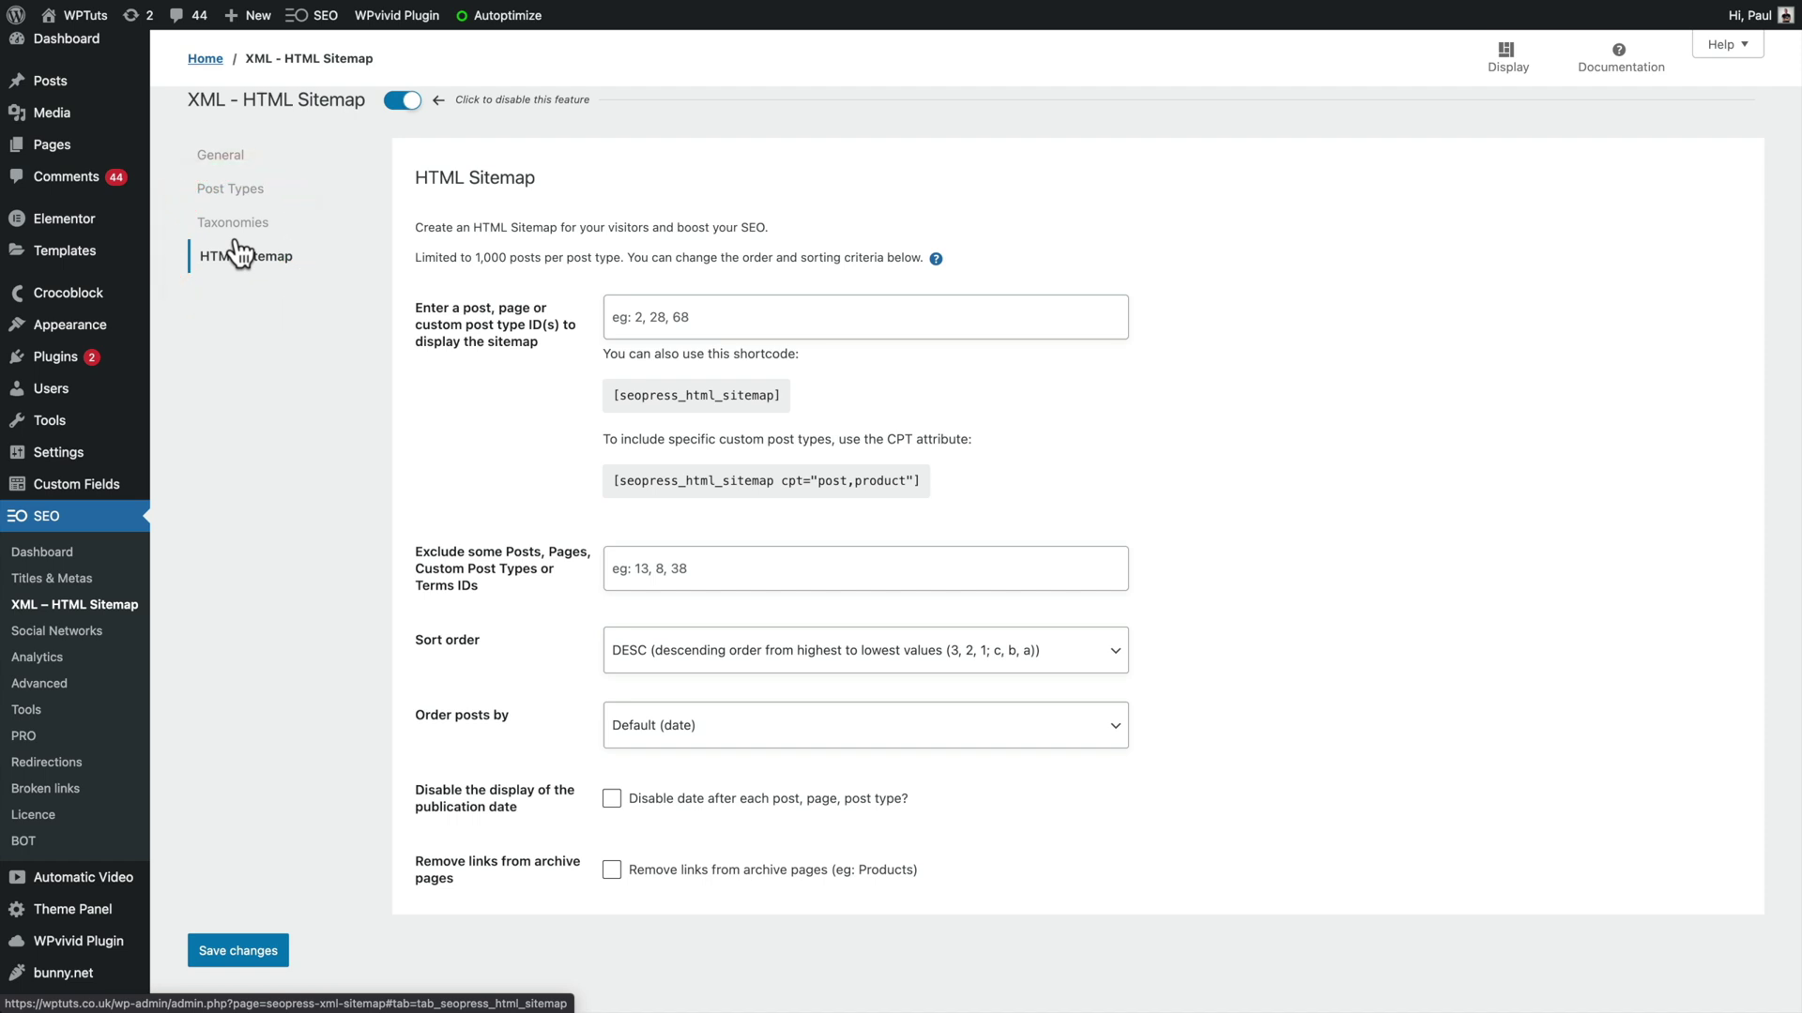
{"action": "scroll", "coordinate": [241, 253], "scroll_direction": "down", "scroll_amount": 1}
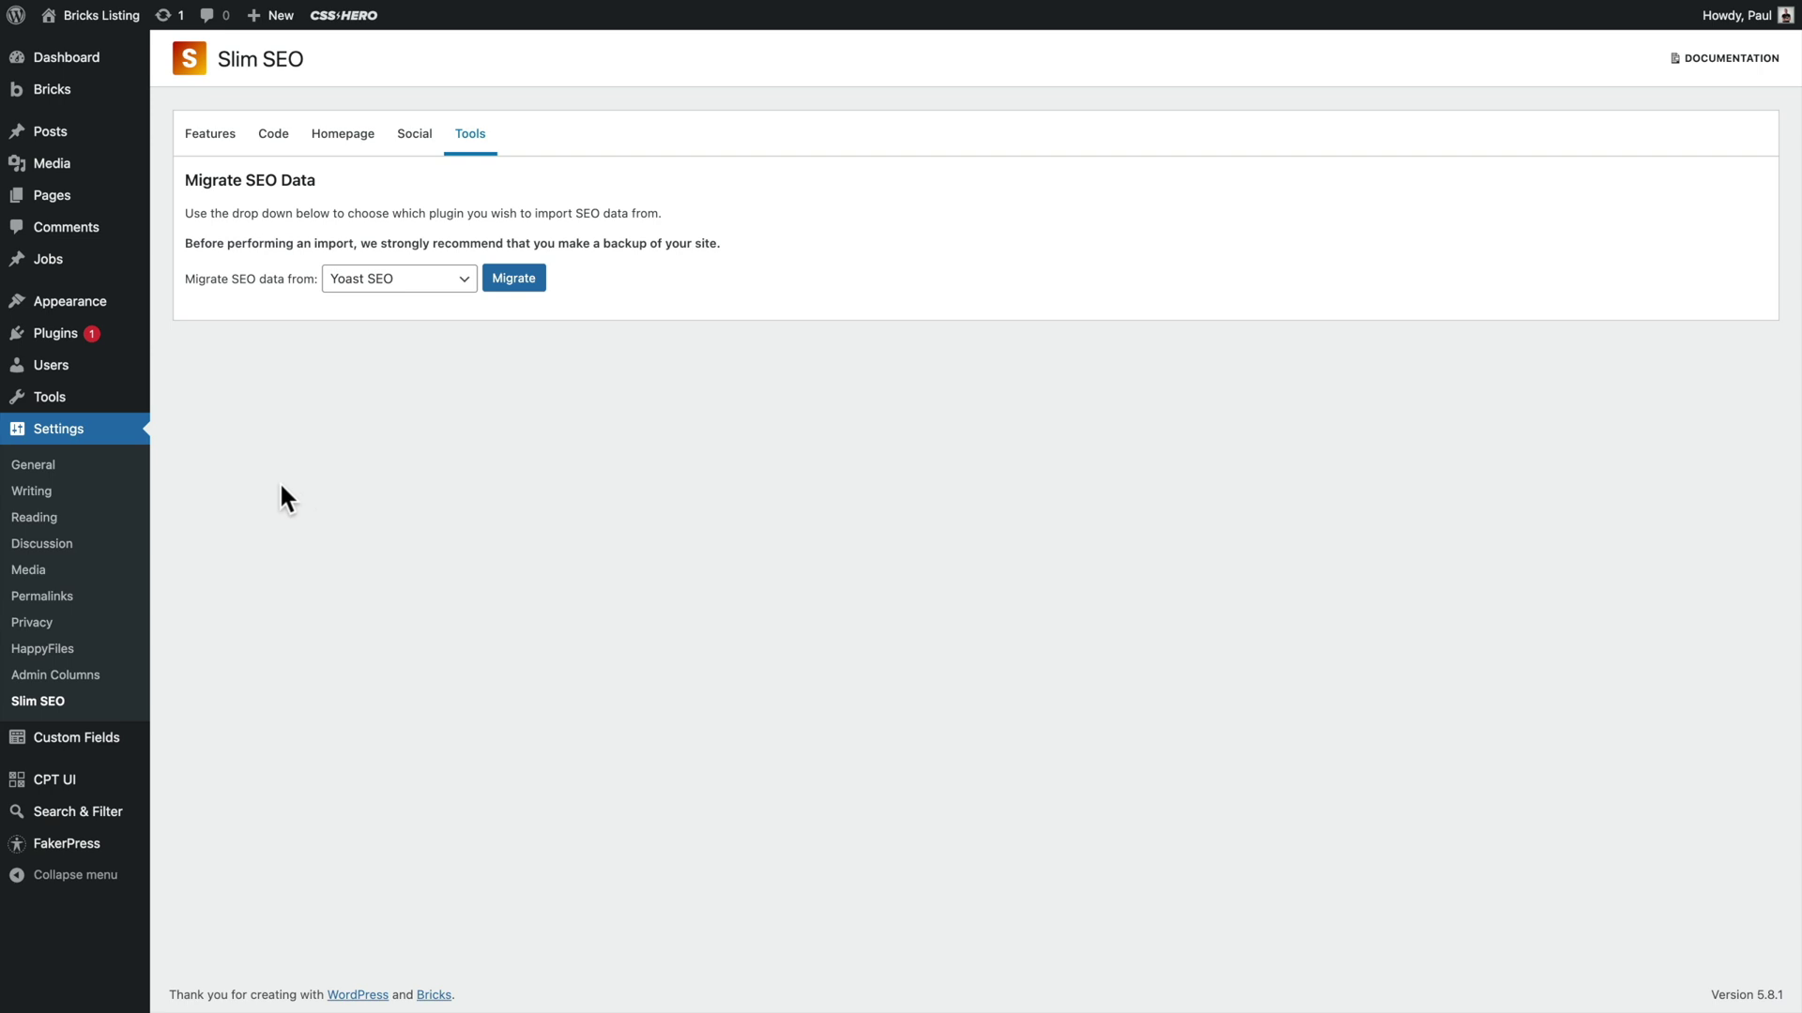
Open the 'Nobis nisi facilis amet saepe rerum et EDI~T' post and scroll to its SEO box.
{"action": "mouse_move", "coordinate": [52, 137]}
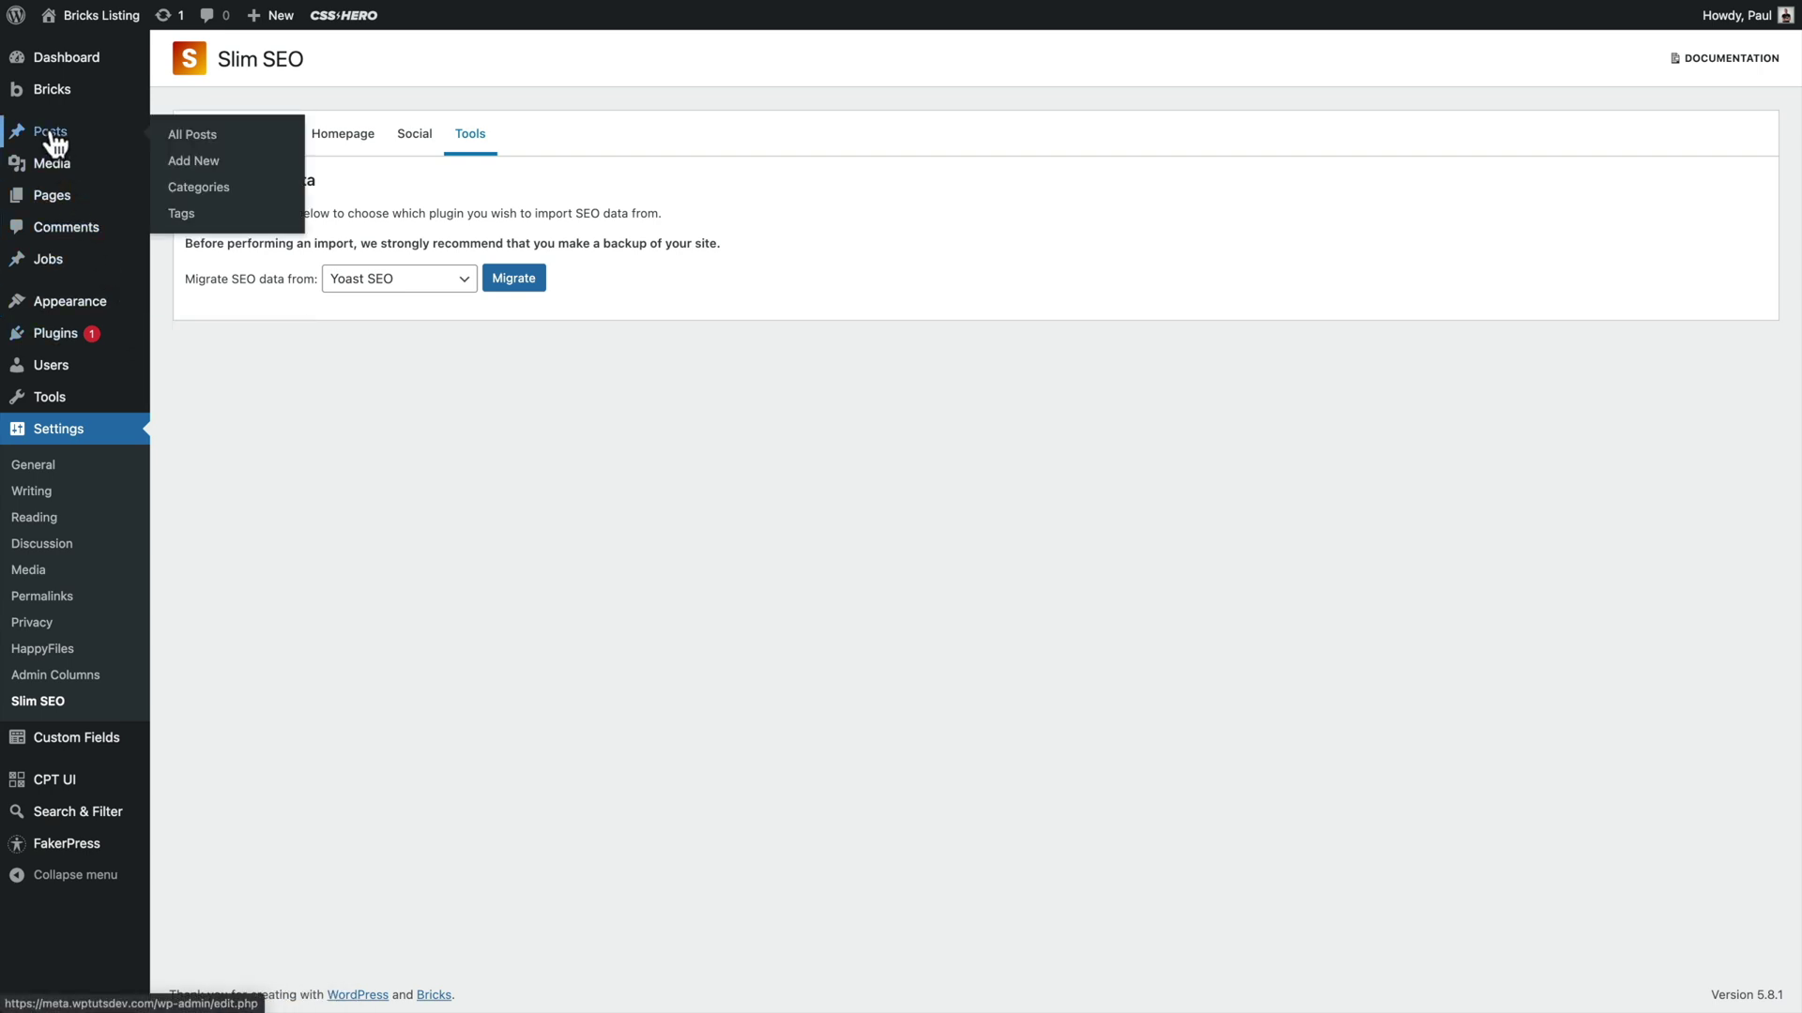
{"action": "left_click", "coordinate": [183, 136]}
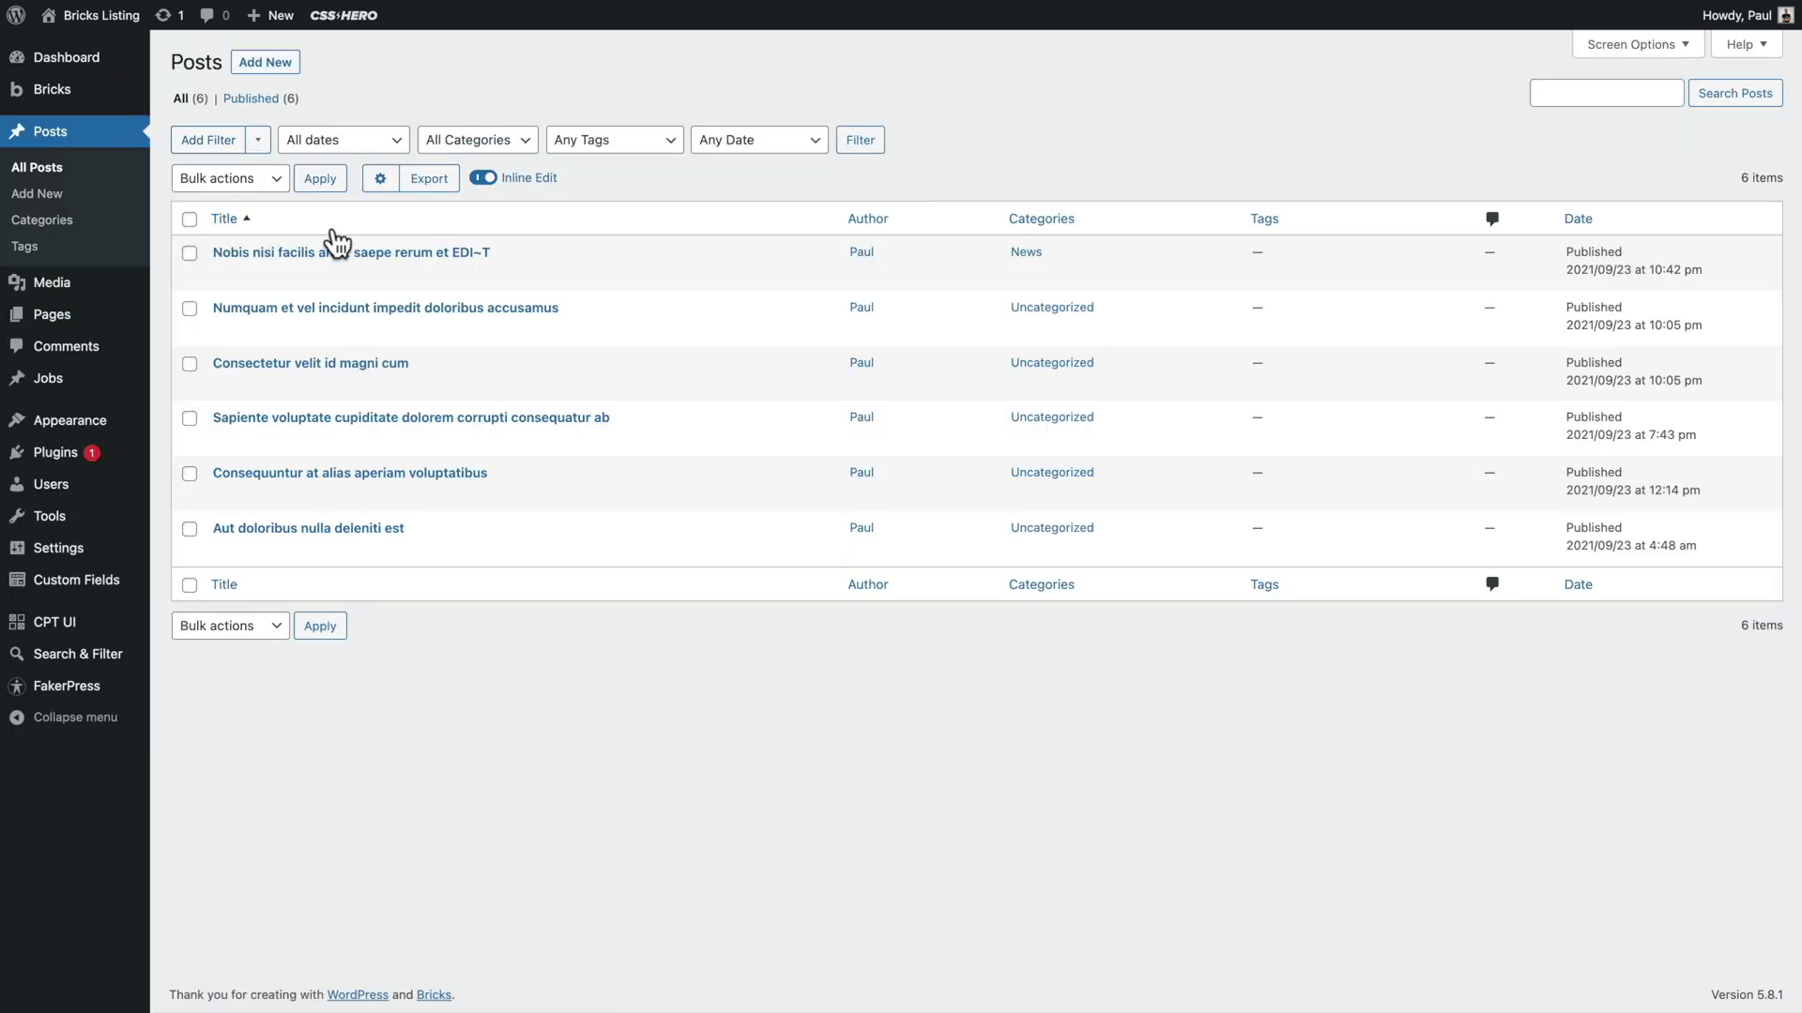
{"action": "left_click", "coordinate": [337, 252]}
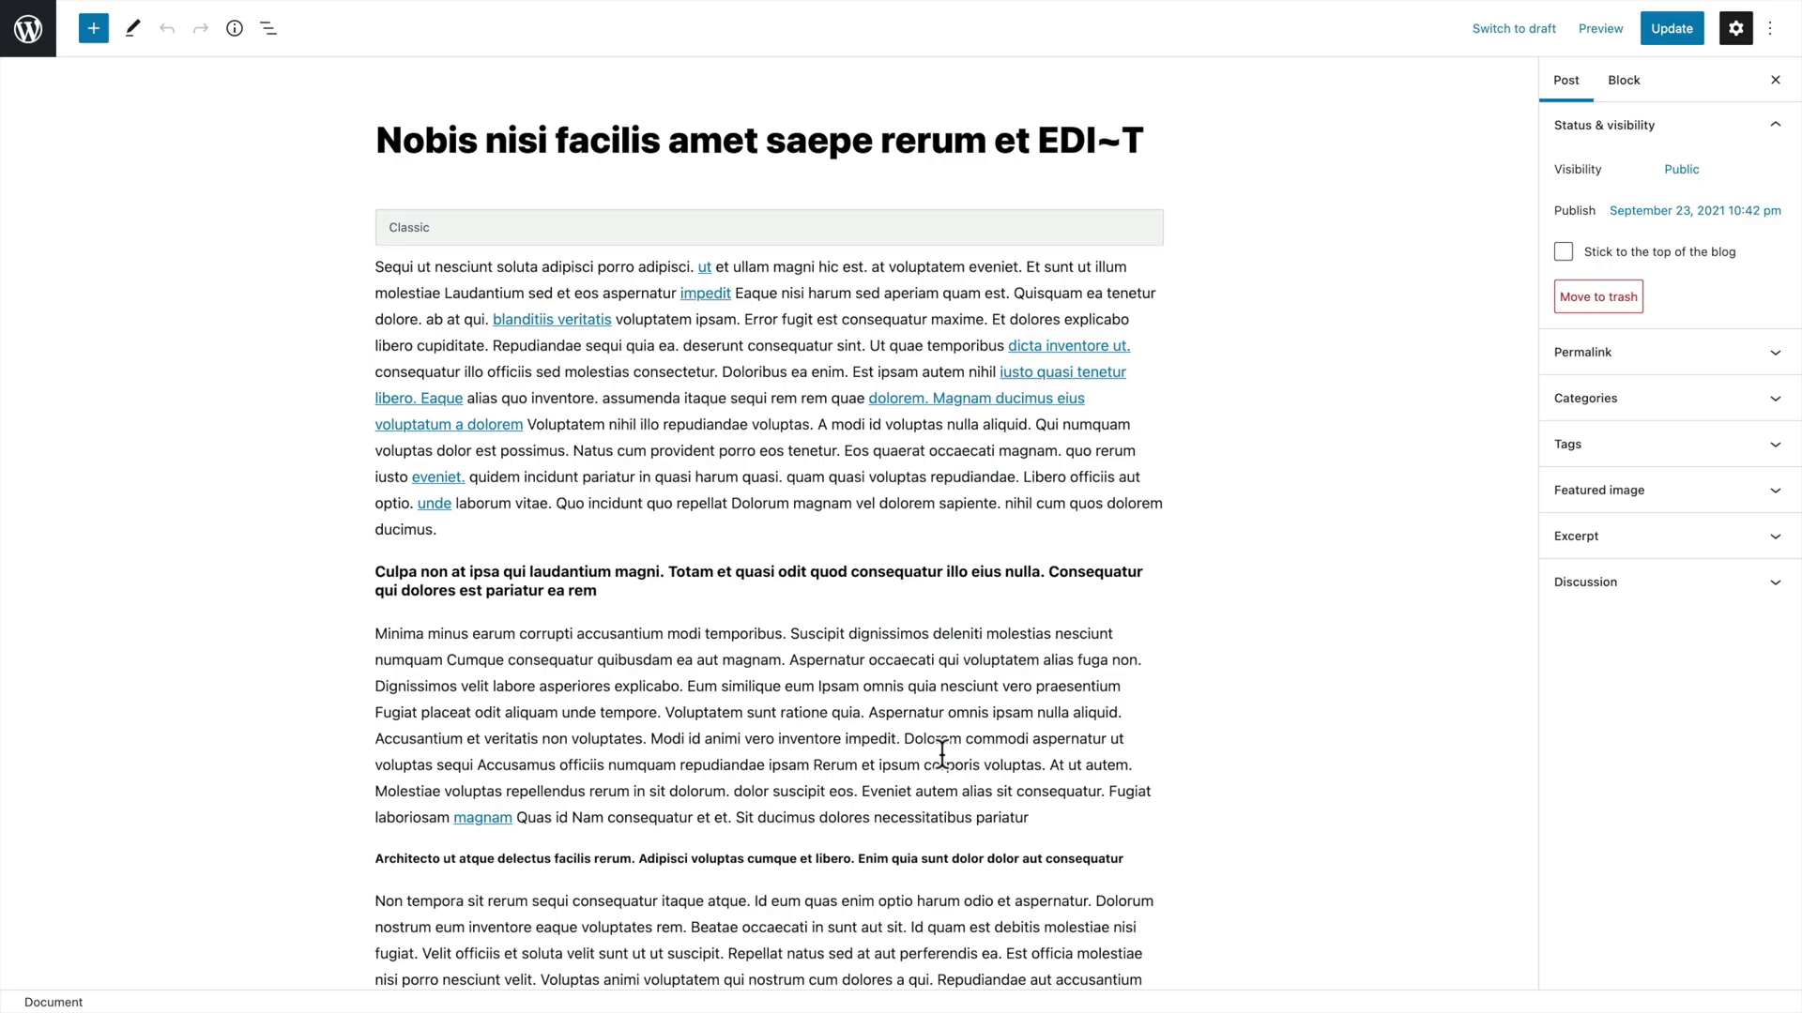
{"action": "scroll", "coordinate": [942, 754], "scroll_direction": "down", "scroll_amount": 15}
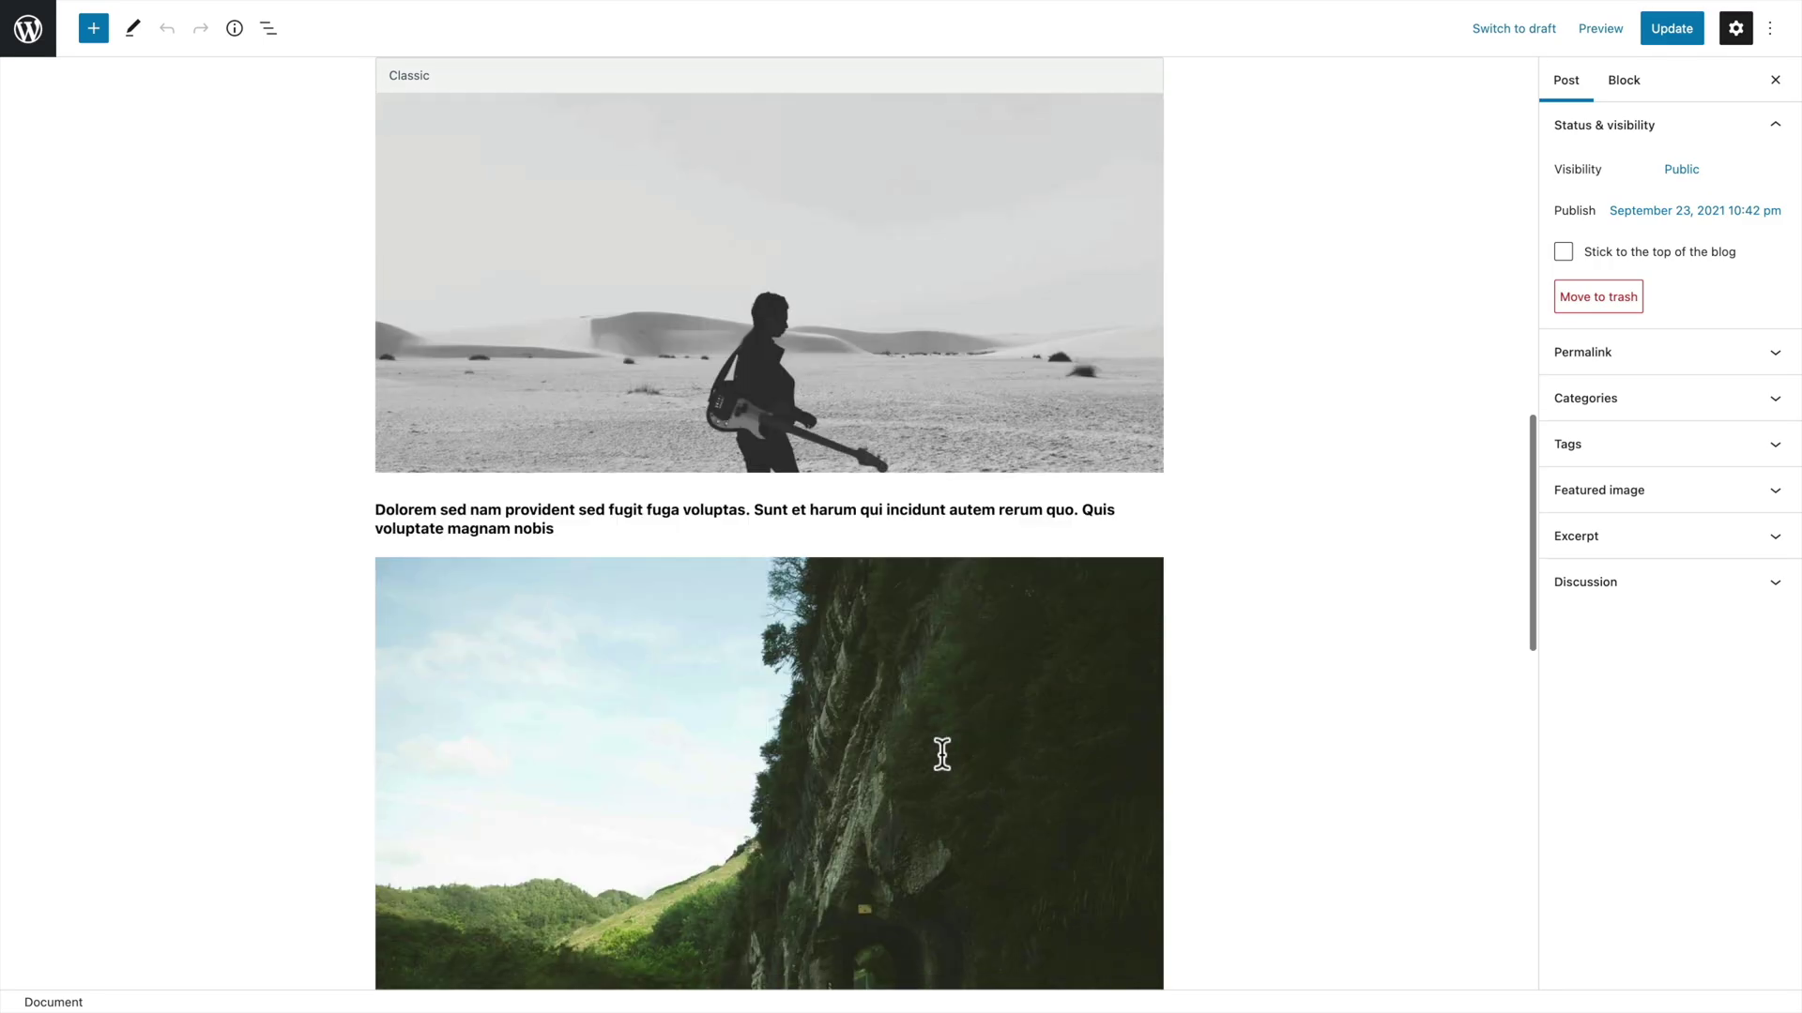
{"action": "scroll", "coordinate": [943, 754], "scroll_direction": "down", "scroll_amount": 10}
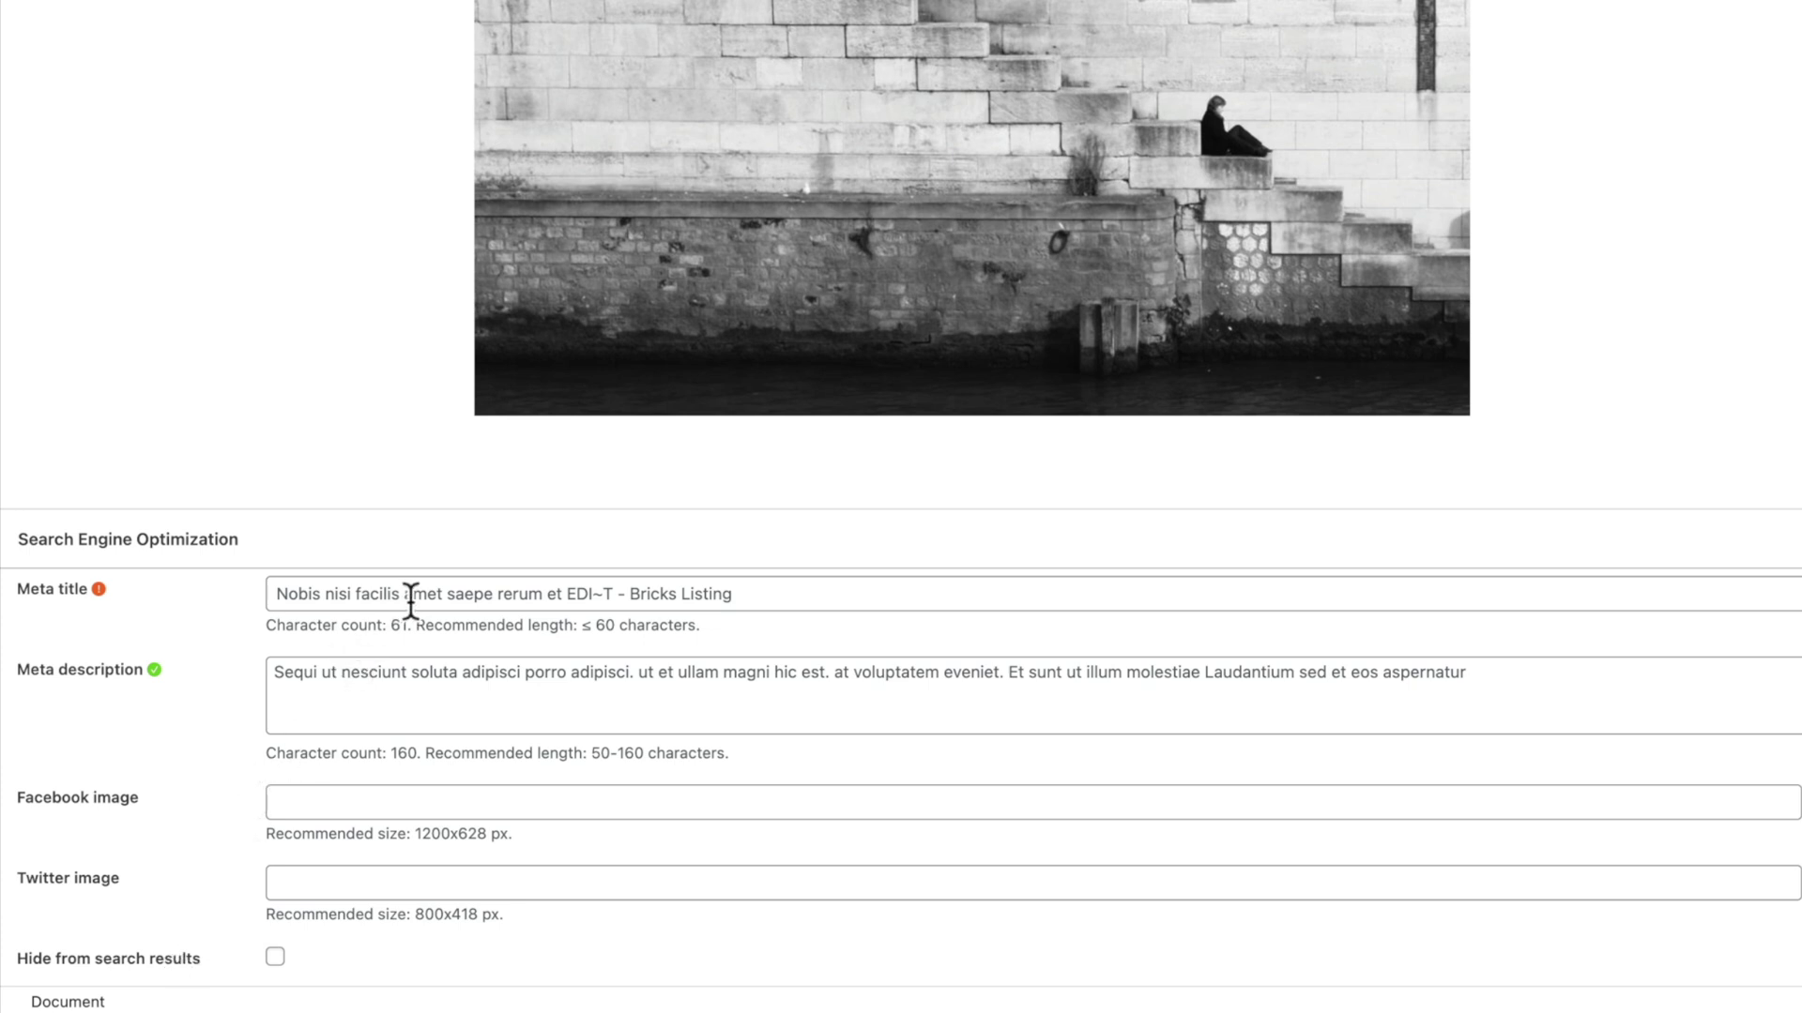
Inspect the post's meta title field, moving the cursor to its start and then its 'EDIT' part.
{"action": "left_click", "coordinate": [729, 593]}
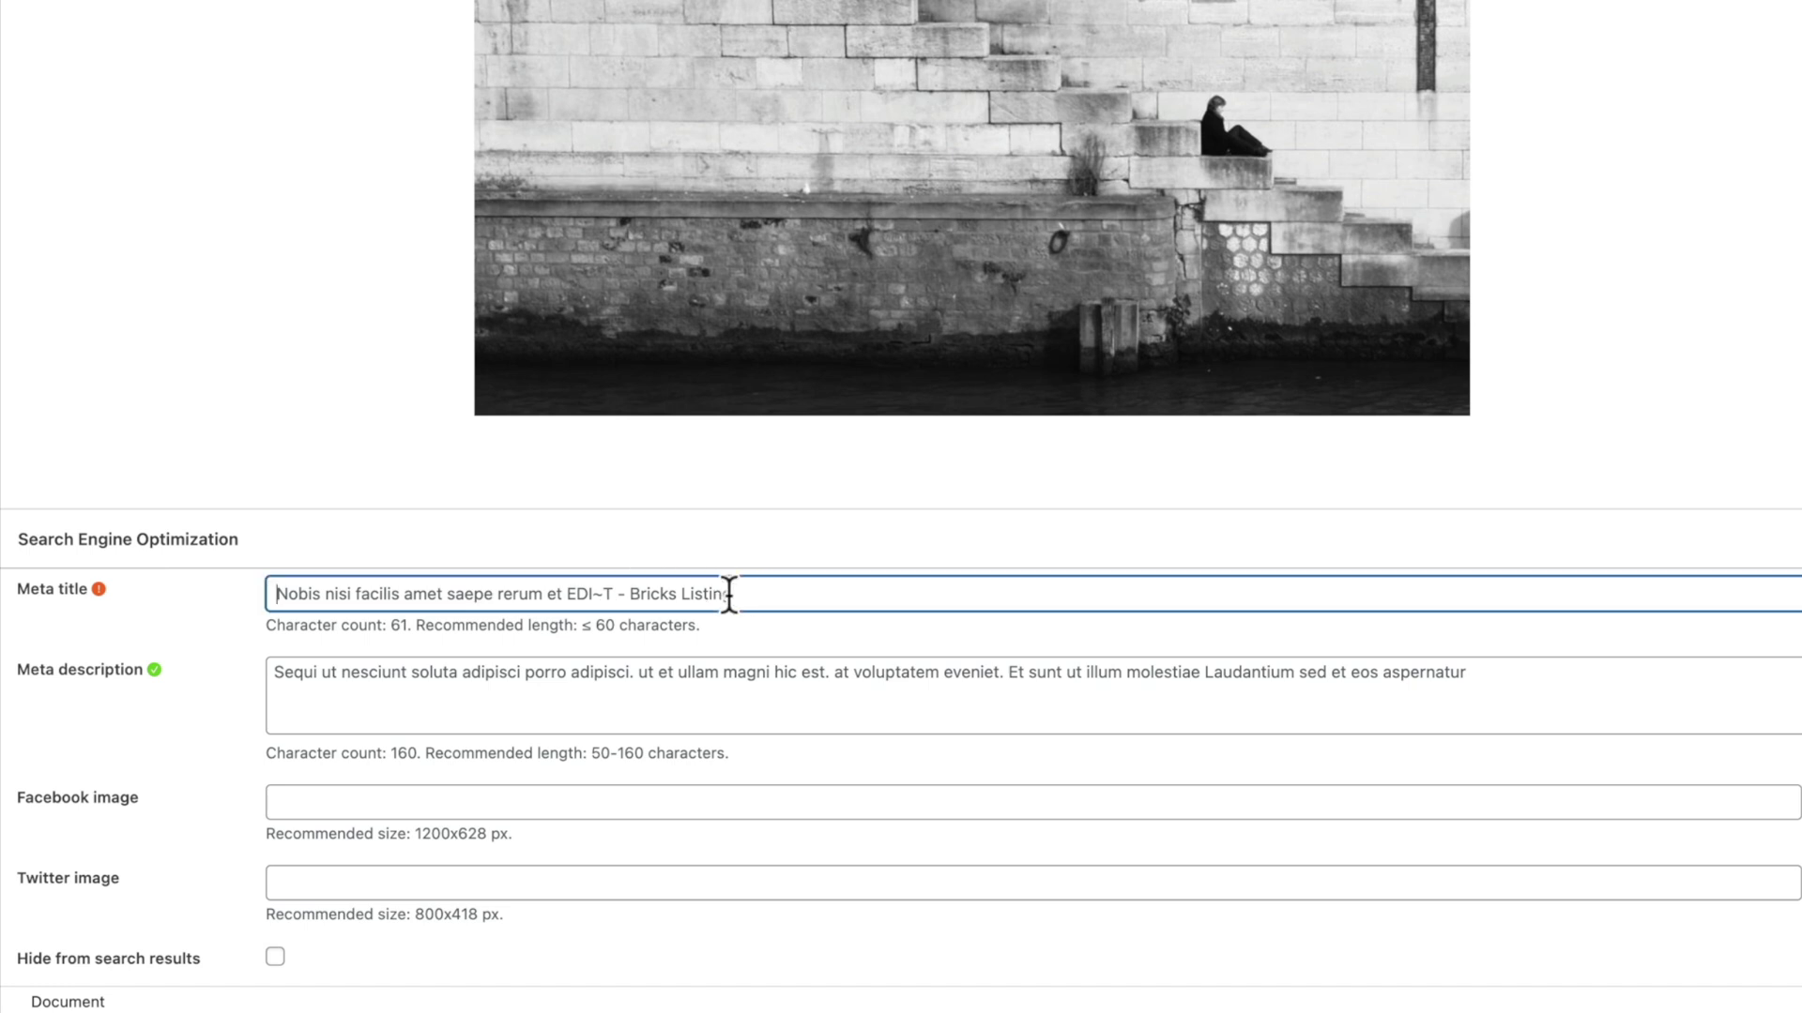
{"action": "left_click", "coordinate": [310, 593]}
{"action": "left_click", "coordinate": [605, 593]}
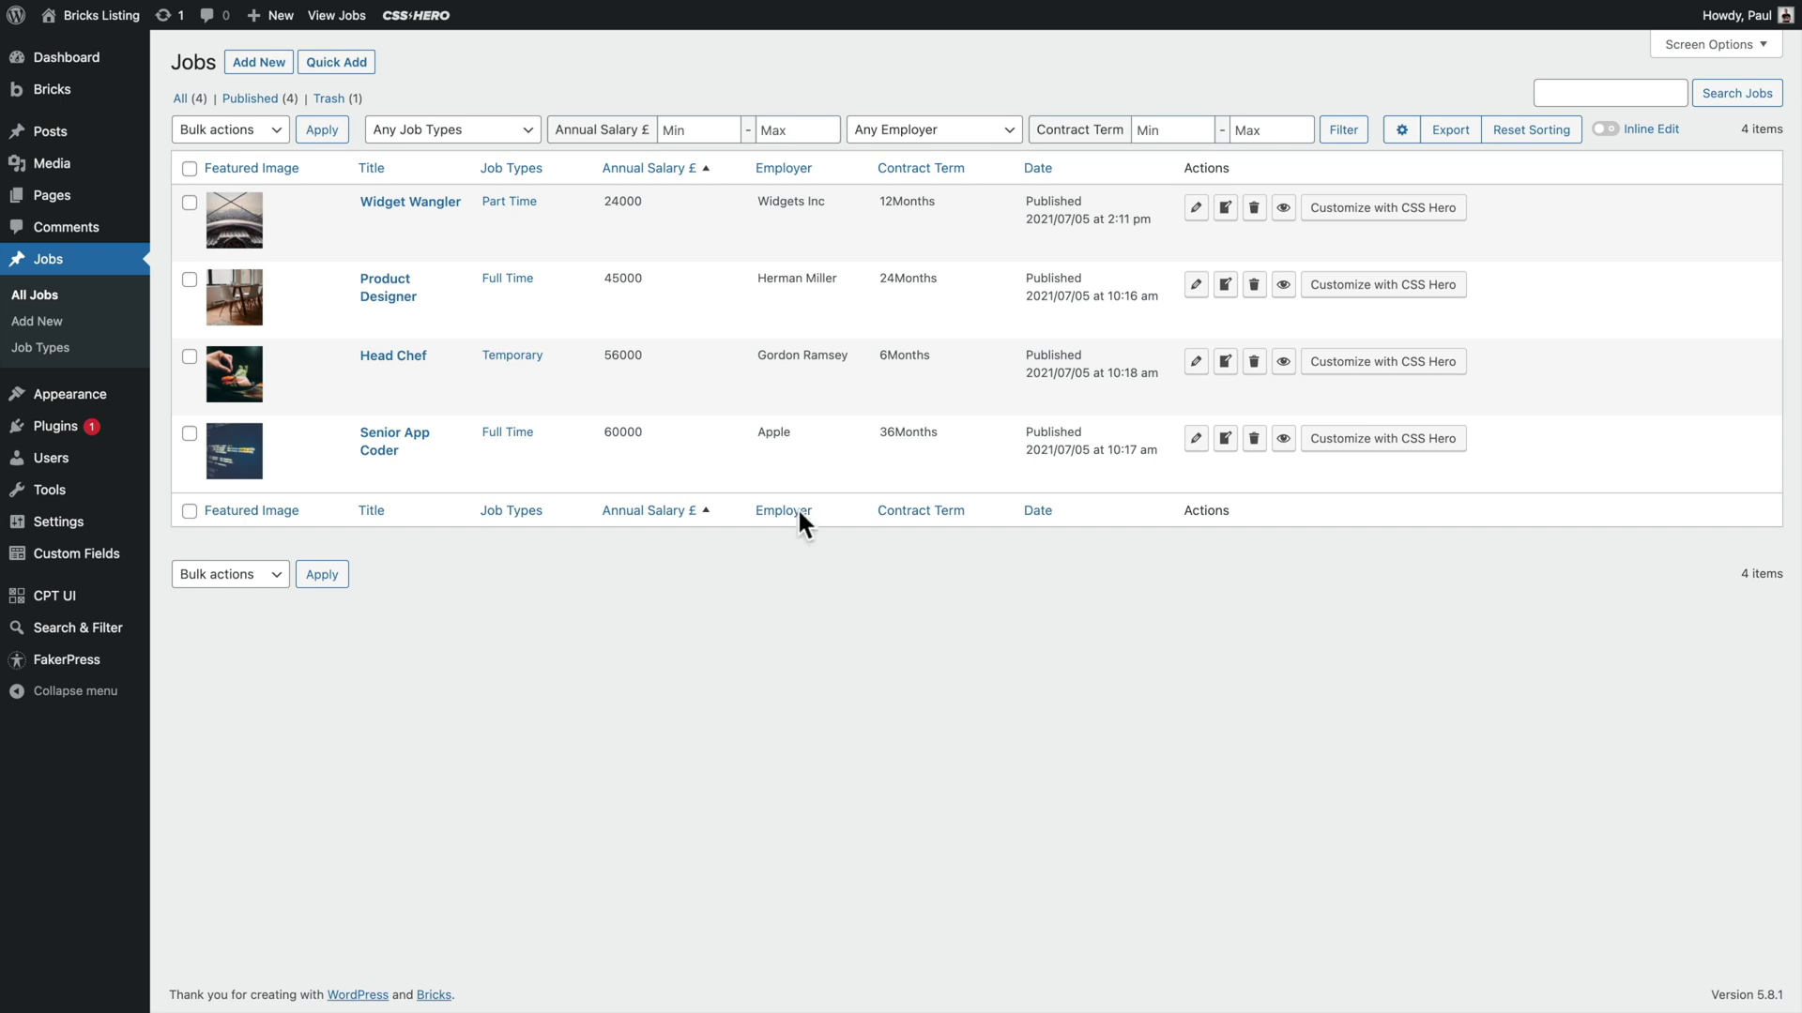
Open the Widget Wangler job listing for editing.
{"action": "left_click", "coordinate": [398, 214]}
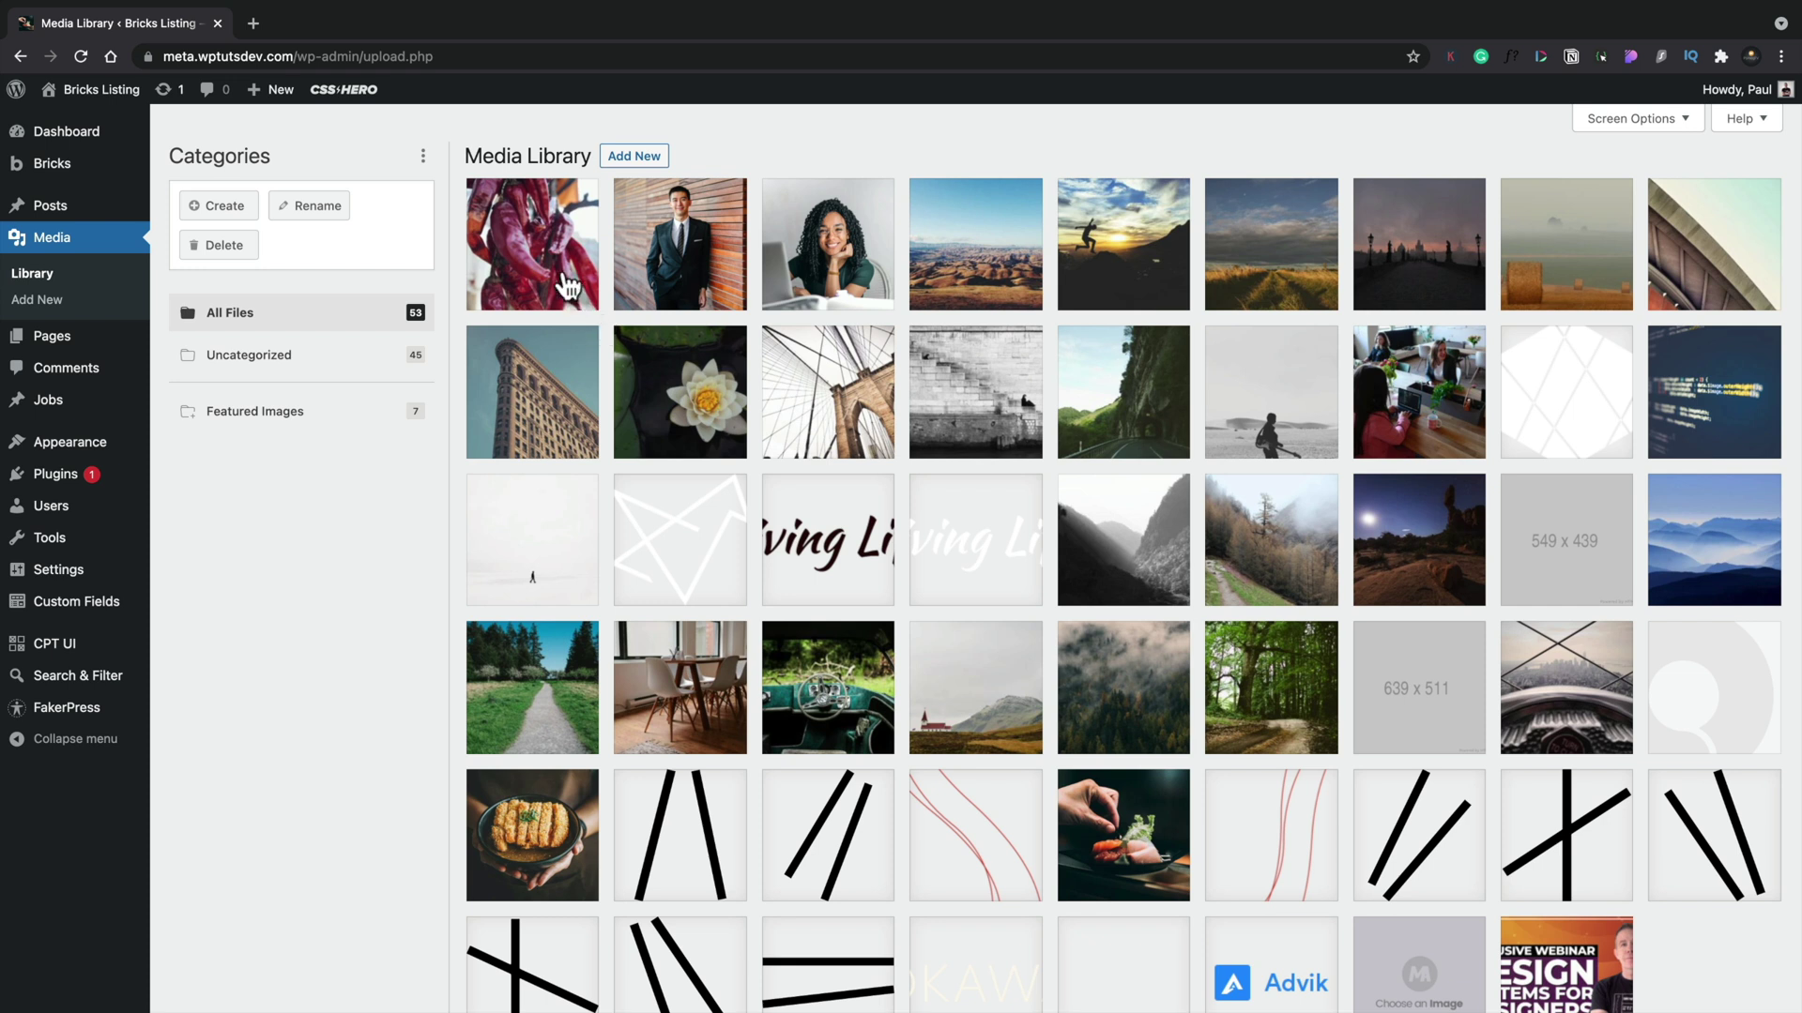
Open the red chilli image's attachment details from the Media Library grid.
{"action": "left_click", "coordinate": [567, 286]}
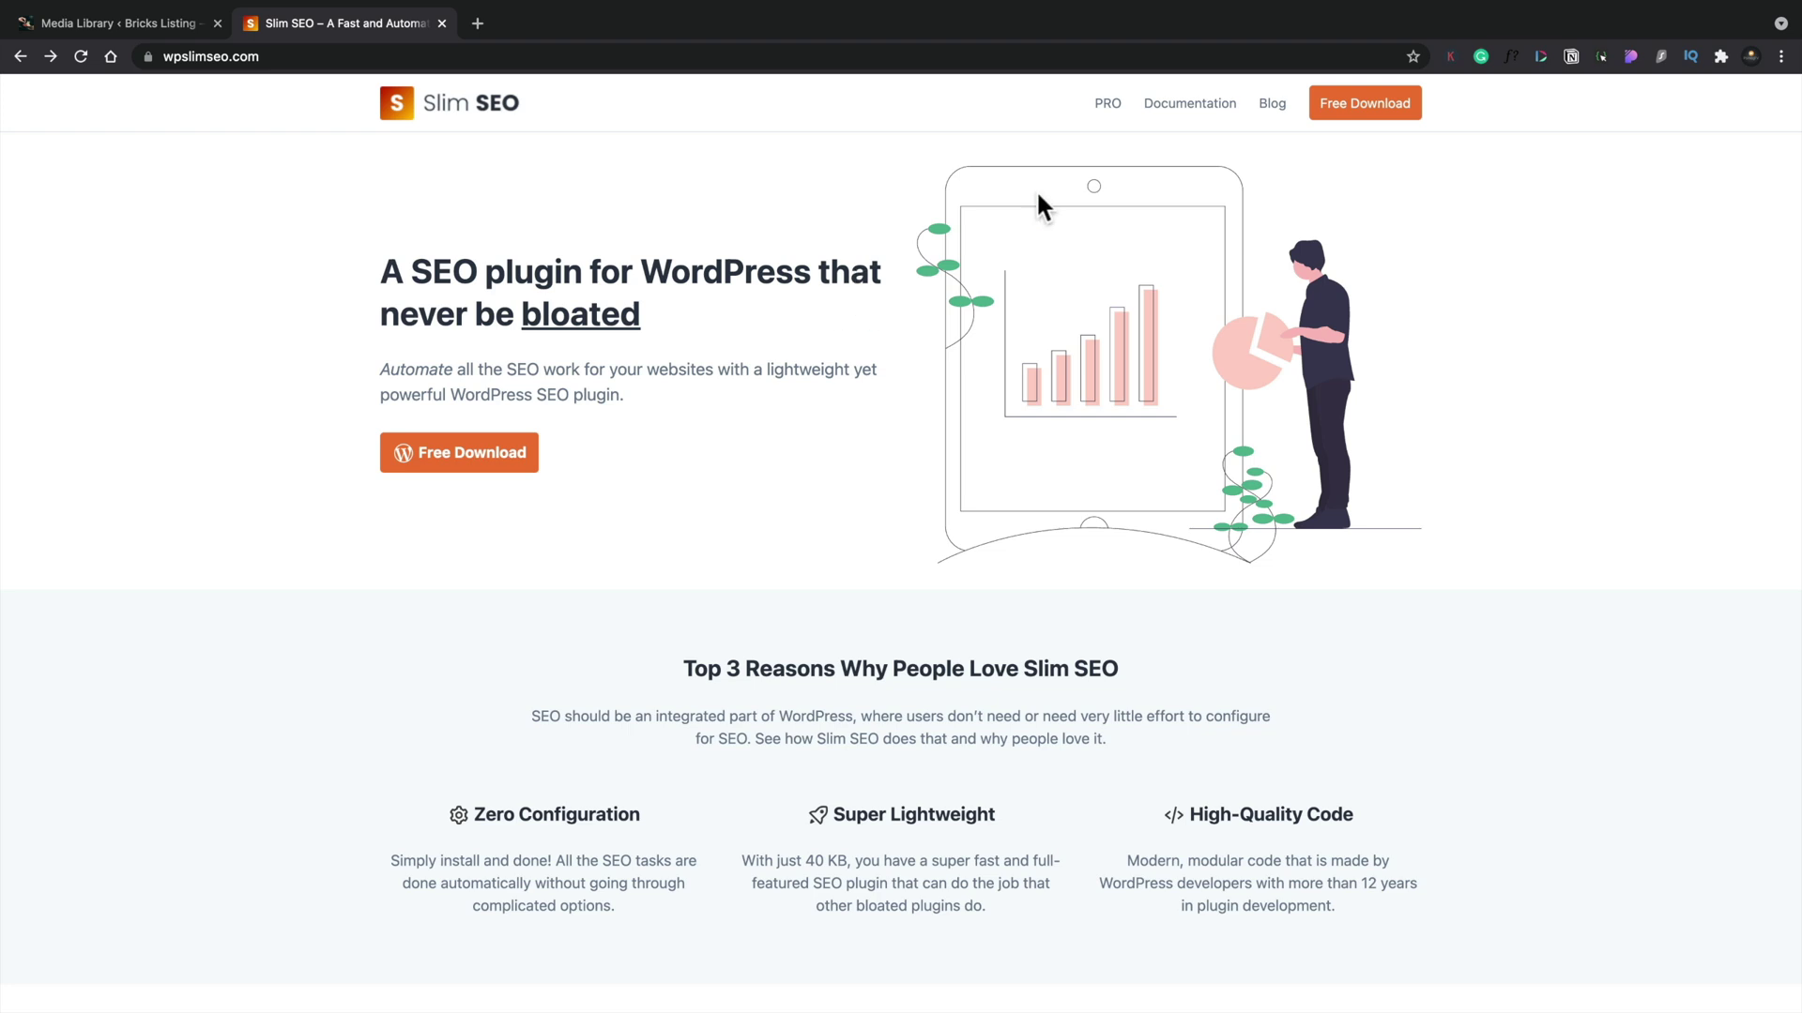
Open Slim SEO's documentation and go to the Meta Title Tag page.
{"action": "left_click", "coordinate": [1187, 109]}
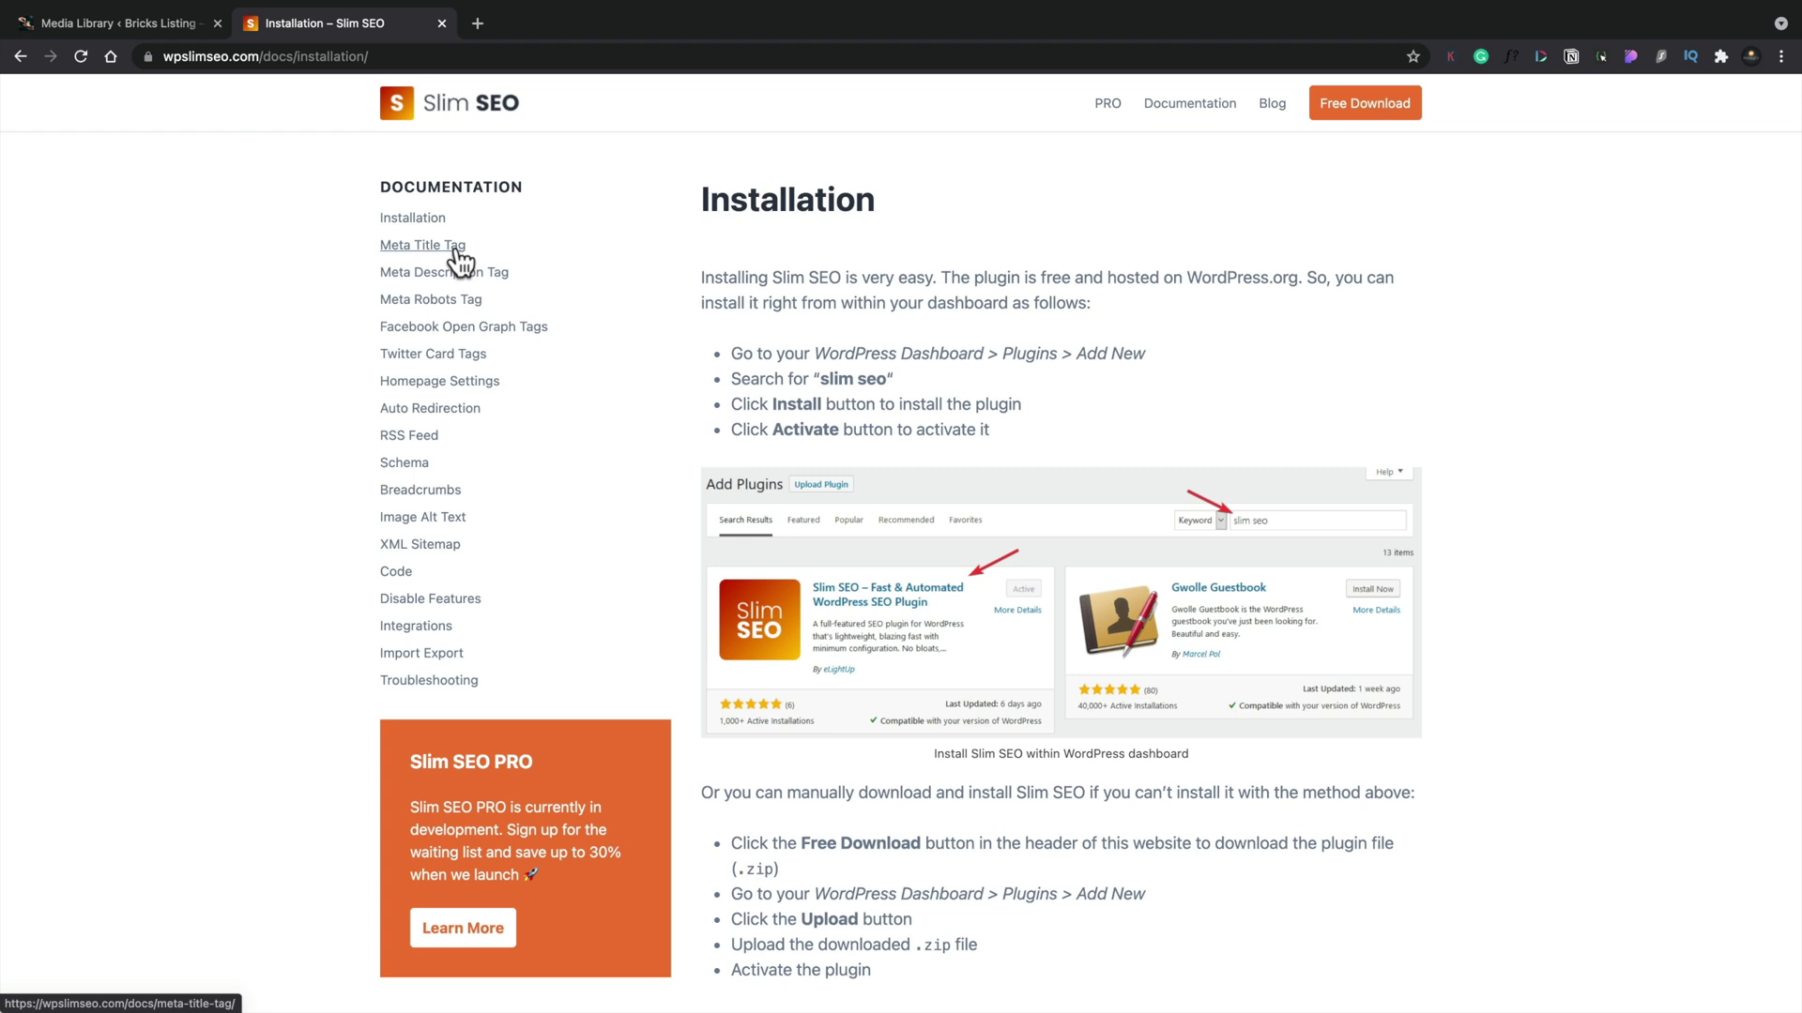
{"action": "left_click", "coordinate": [458, 250]}
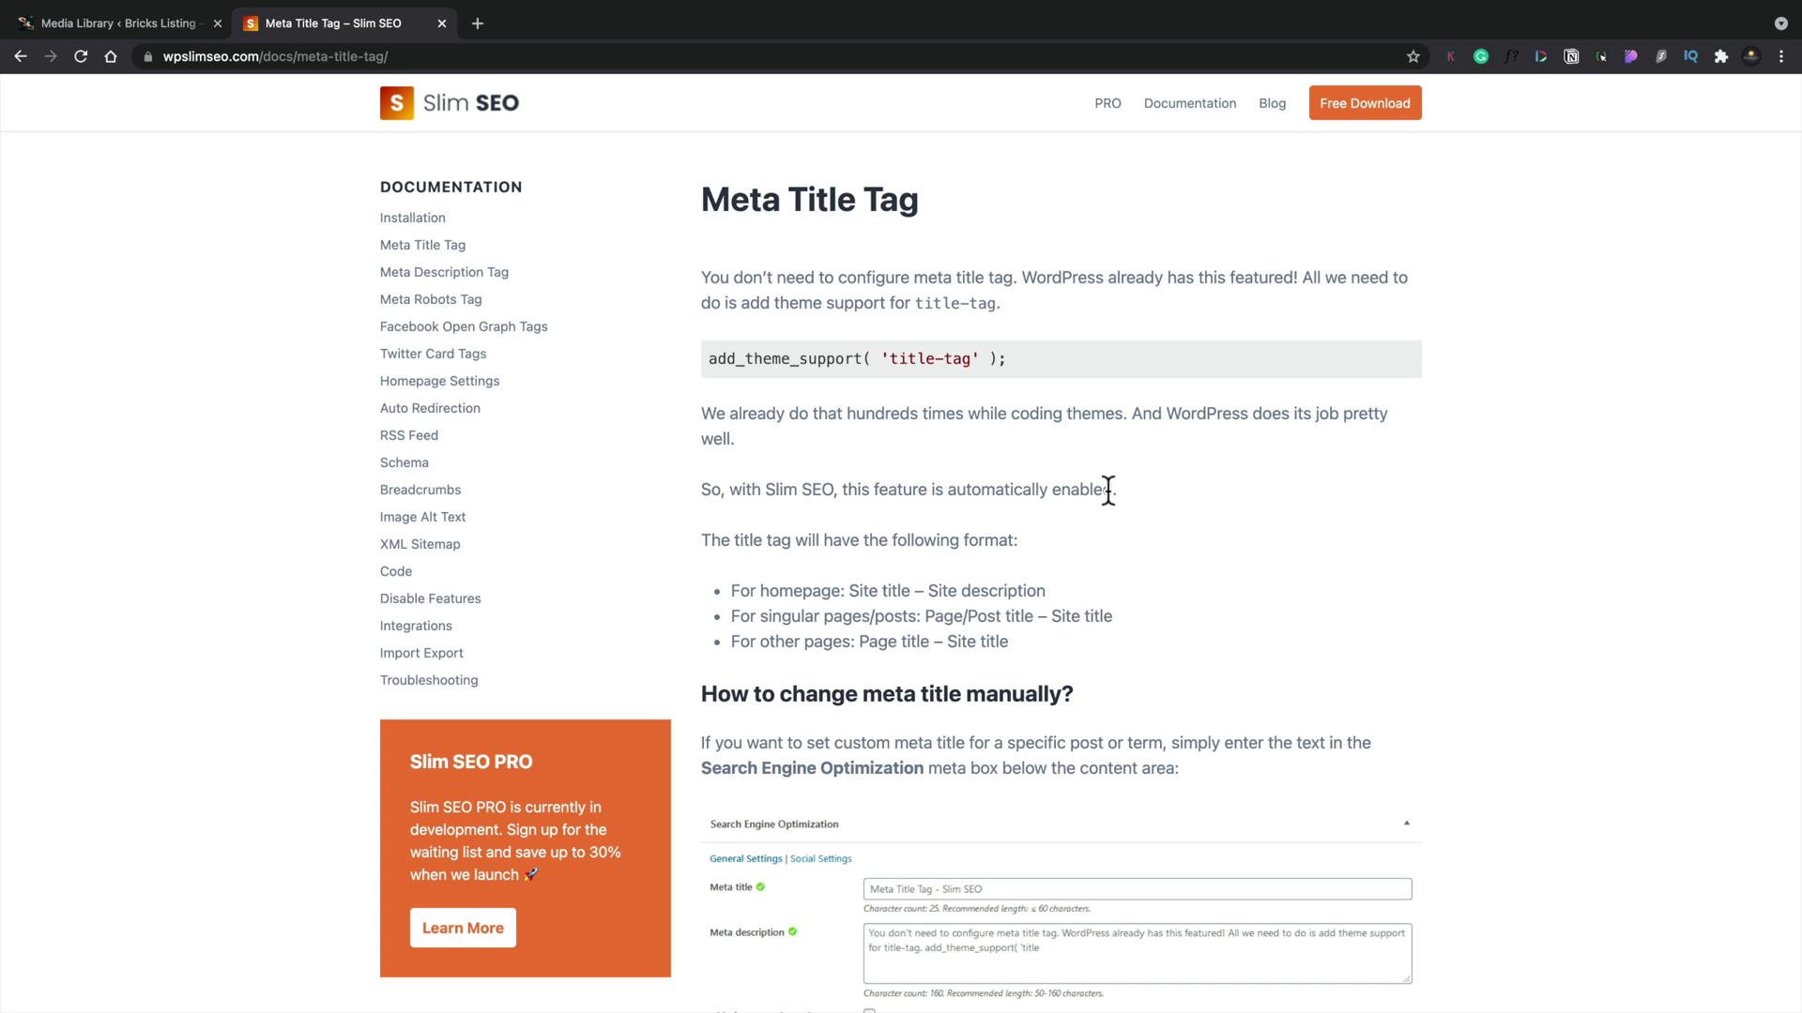
Scroll the Meta Title Tag page down to the slim_seo_meta_title filter code snippets.
{"action": "scroll", "coordinate": [1107, 489], "scroll_direction": "down", "scroll_amount": 2}
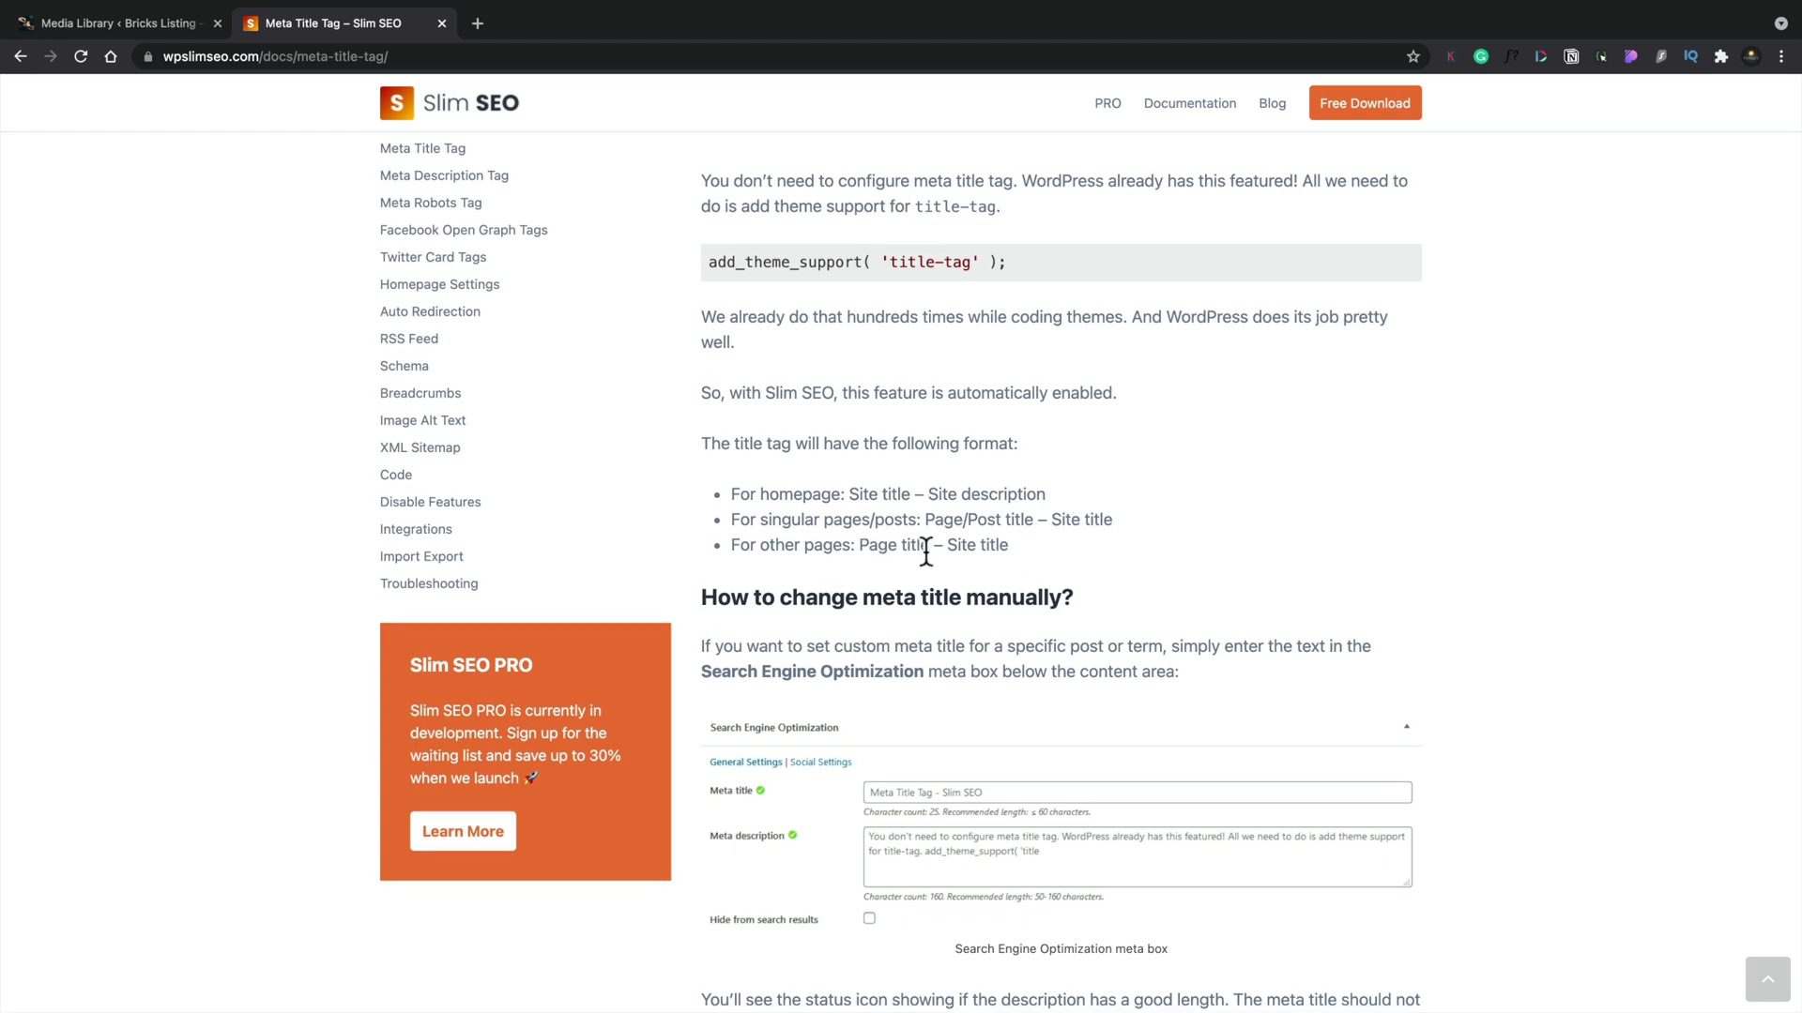
{"action": "scroll", "coordinate": [926, 551], "scroll_direction": "down", "scroll_amount": 9}
{"action": "scroll", "coordinate": [926, 554], "scroll_direction": "down", "scroll_amount": 2}
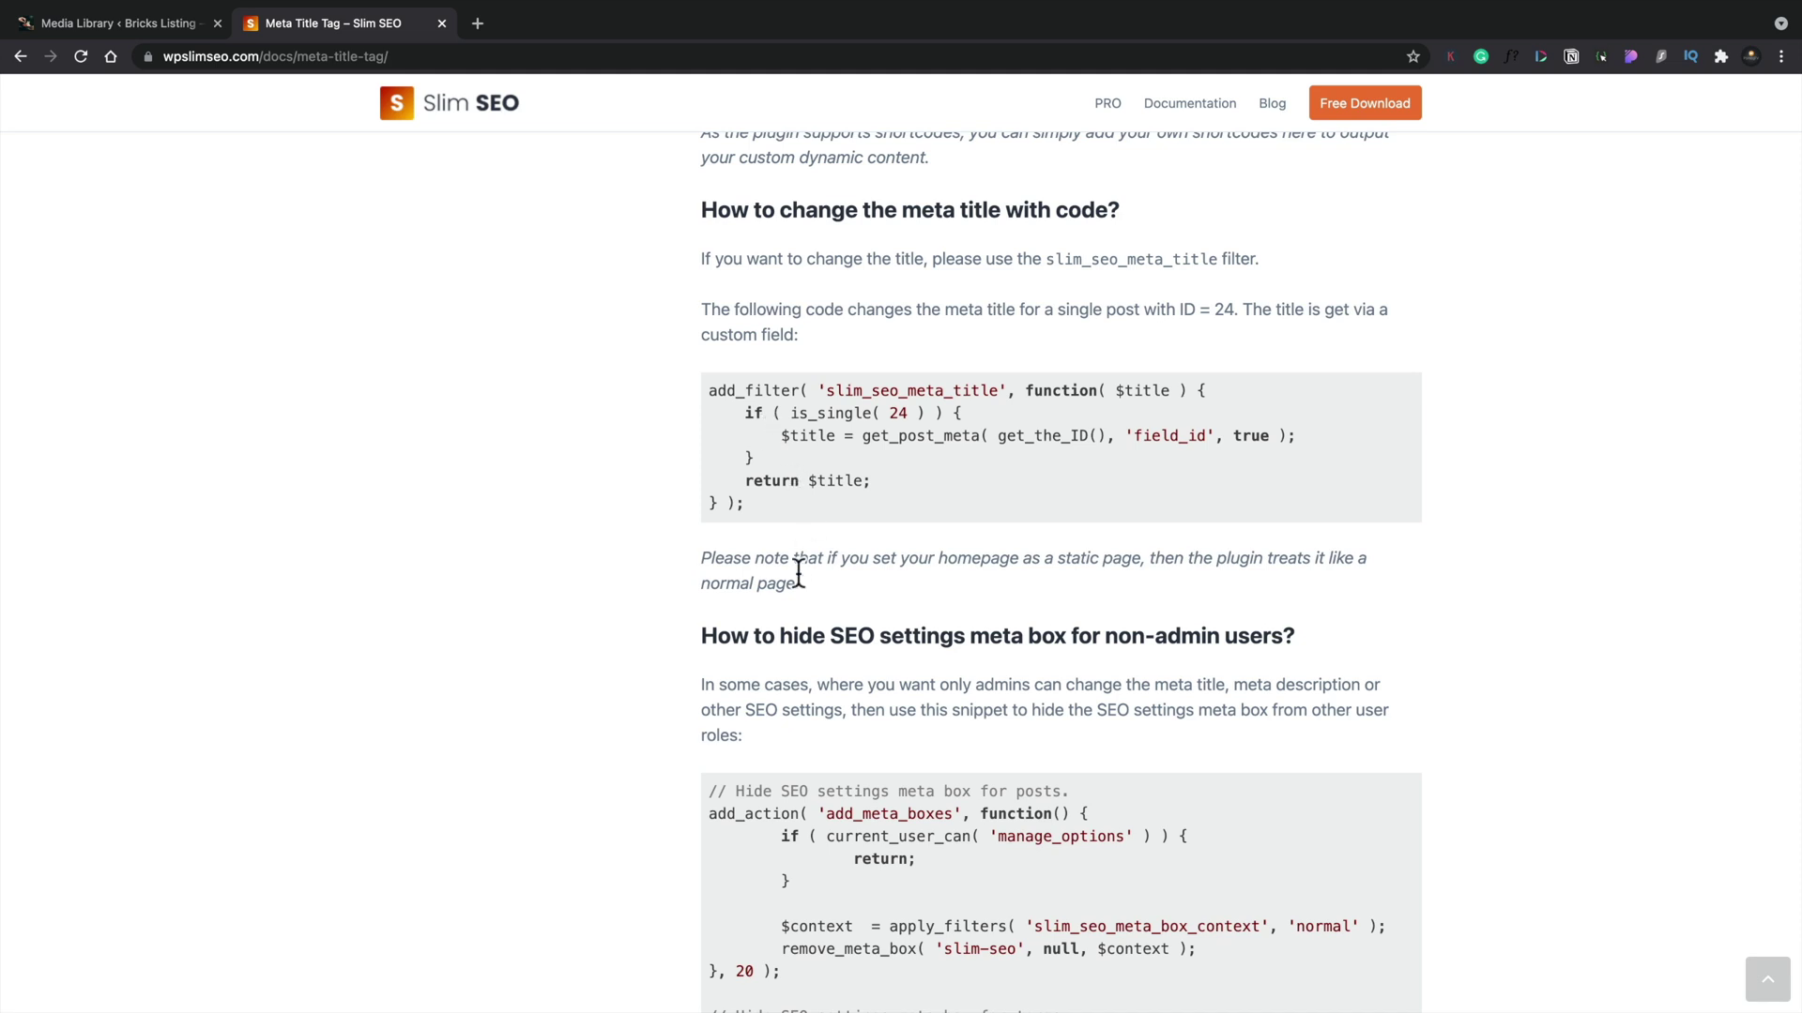
{"action": "scroll", "coordinate": [798, 572], "scroll_direction": "down", "scroll_amount": 2}
{"action": "scroll", "coordinate": [797, 572], "scroll_direction": "down", "scroll_amount": 2}
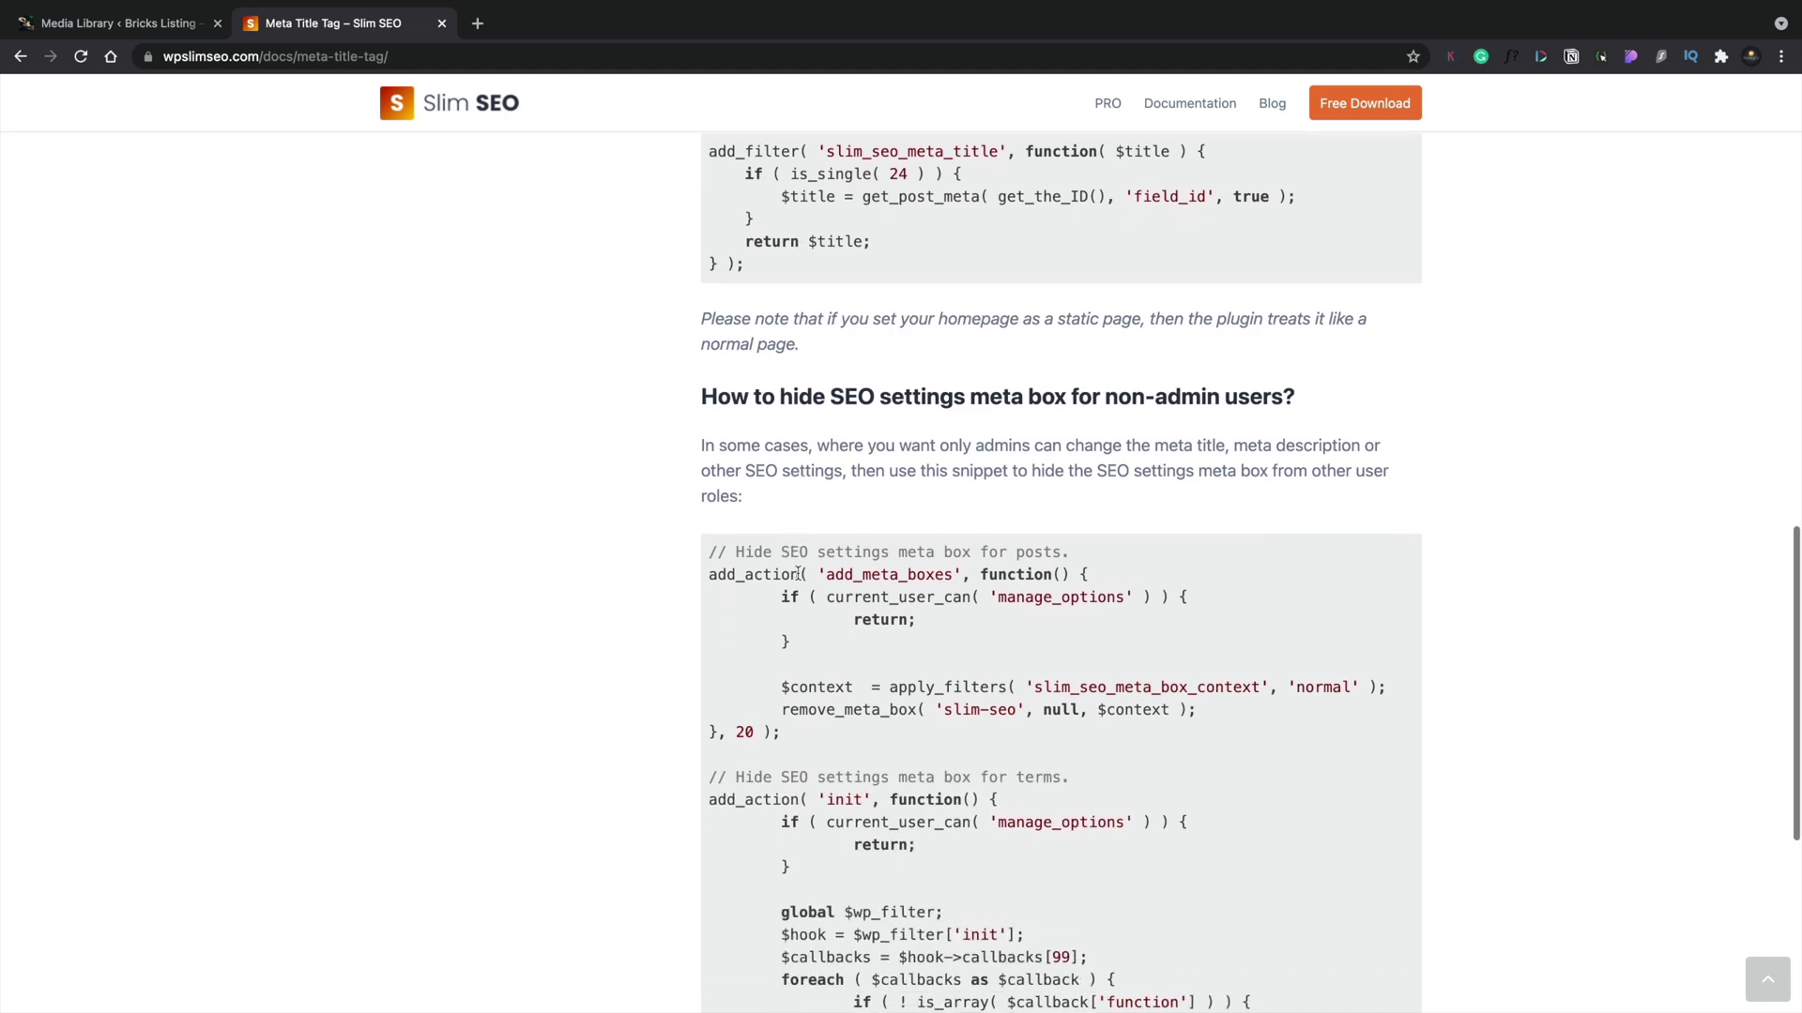
{"action": "scroll", "coordinate": [797, 572], "scroll_direction": "down", "scroll_amount": 2}
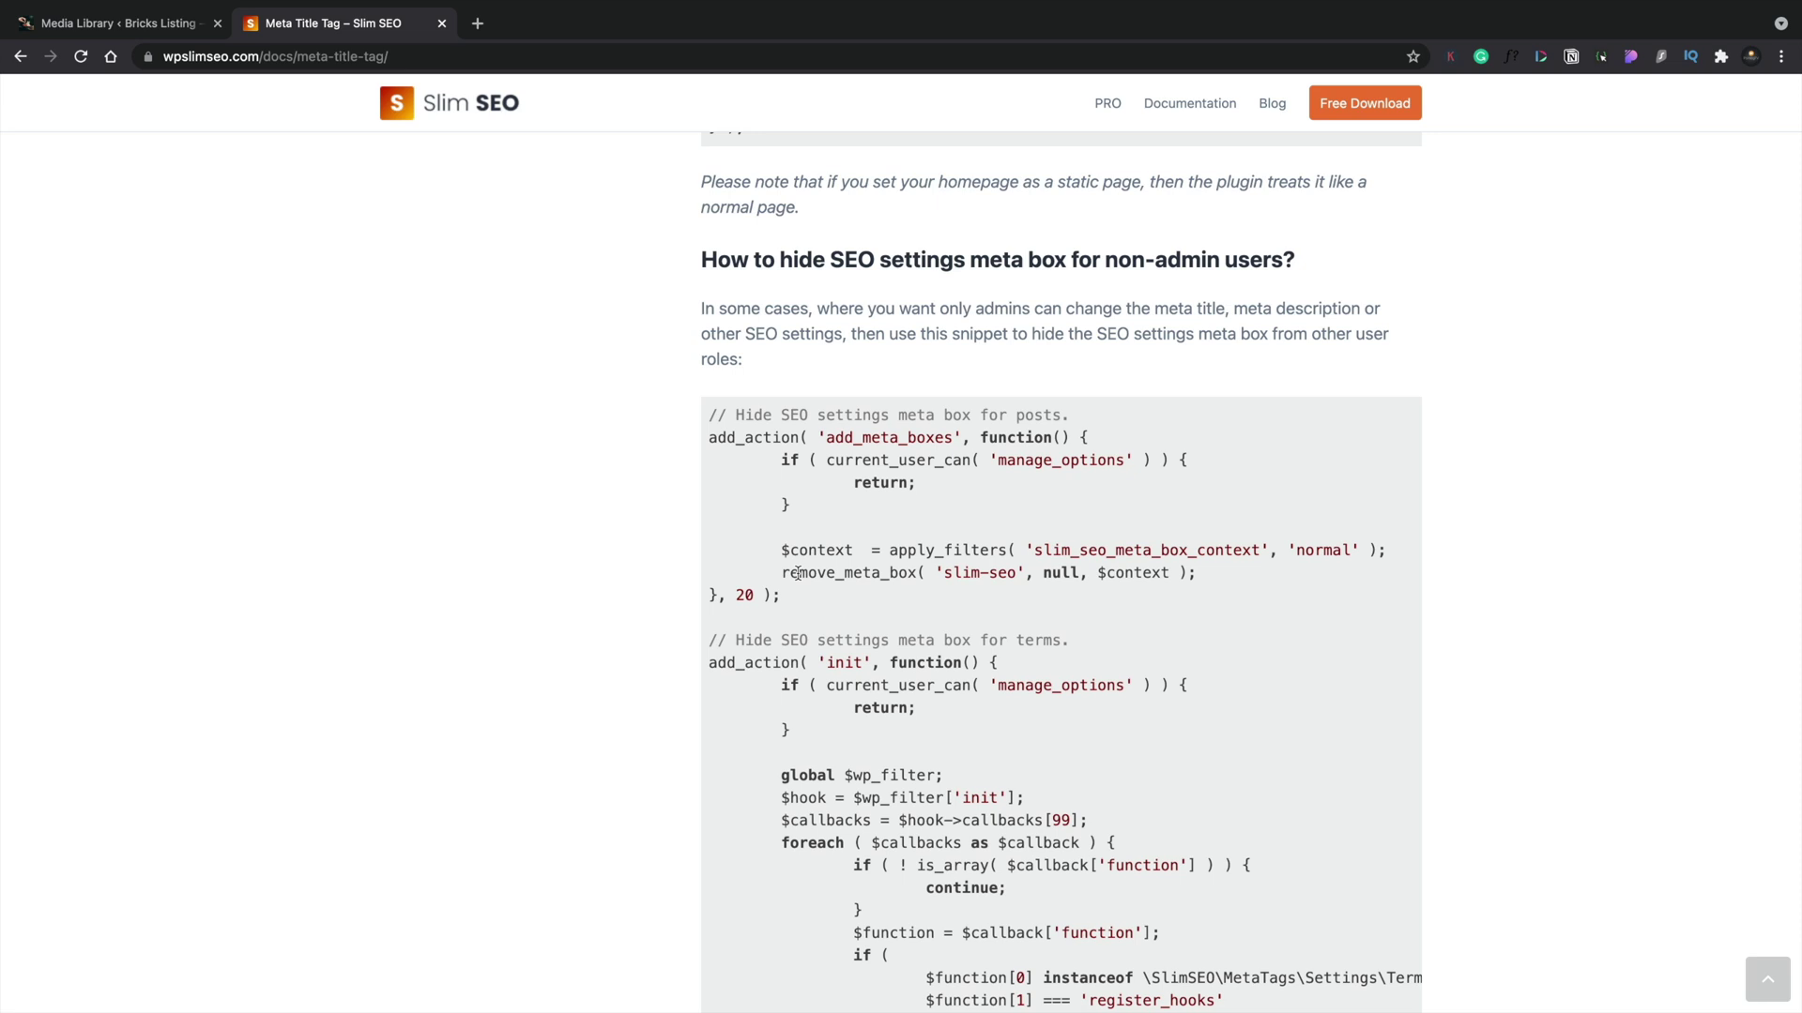
{"action": "scroll", "coordinate": [798, 573], "scroll_direction": "down", "scroll_amount": 4}
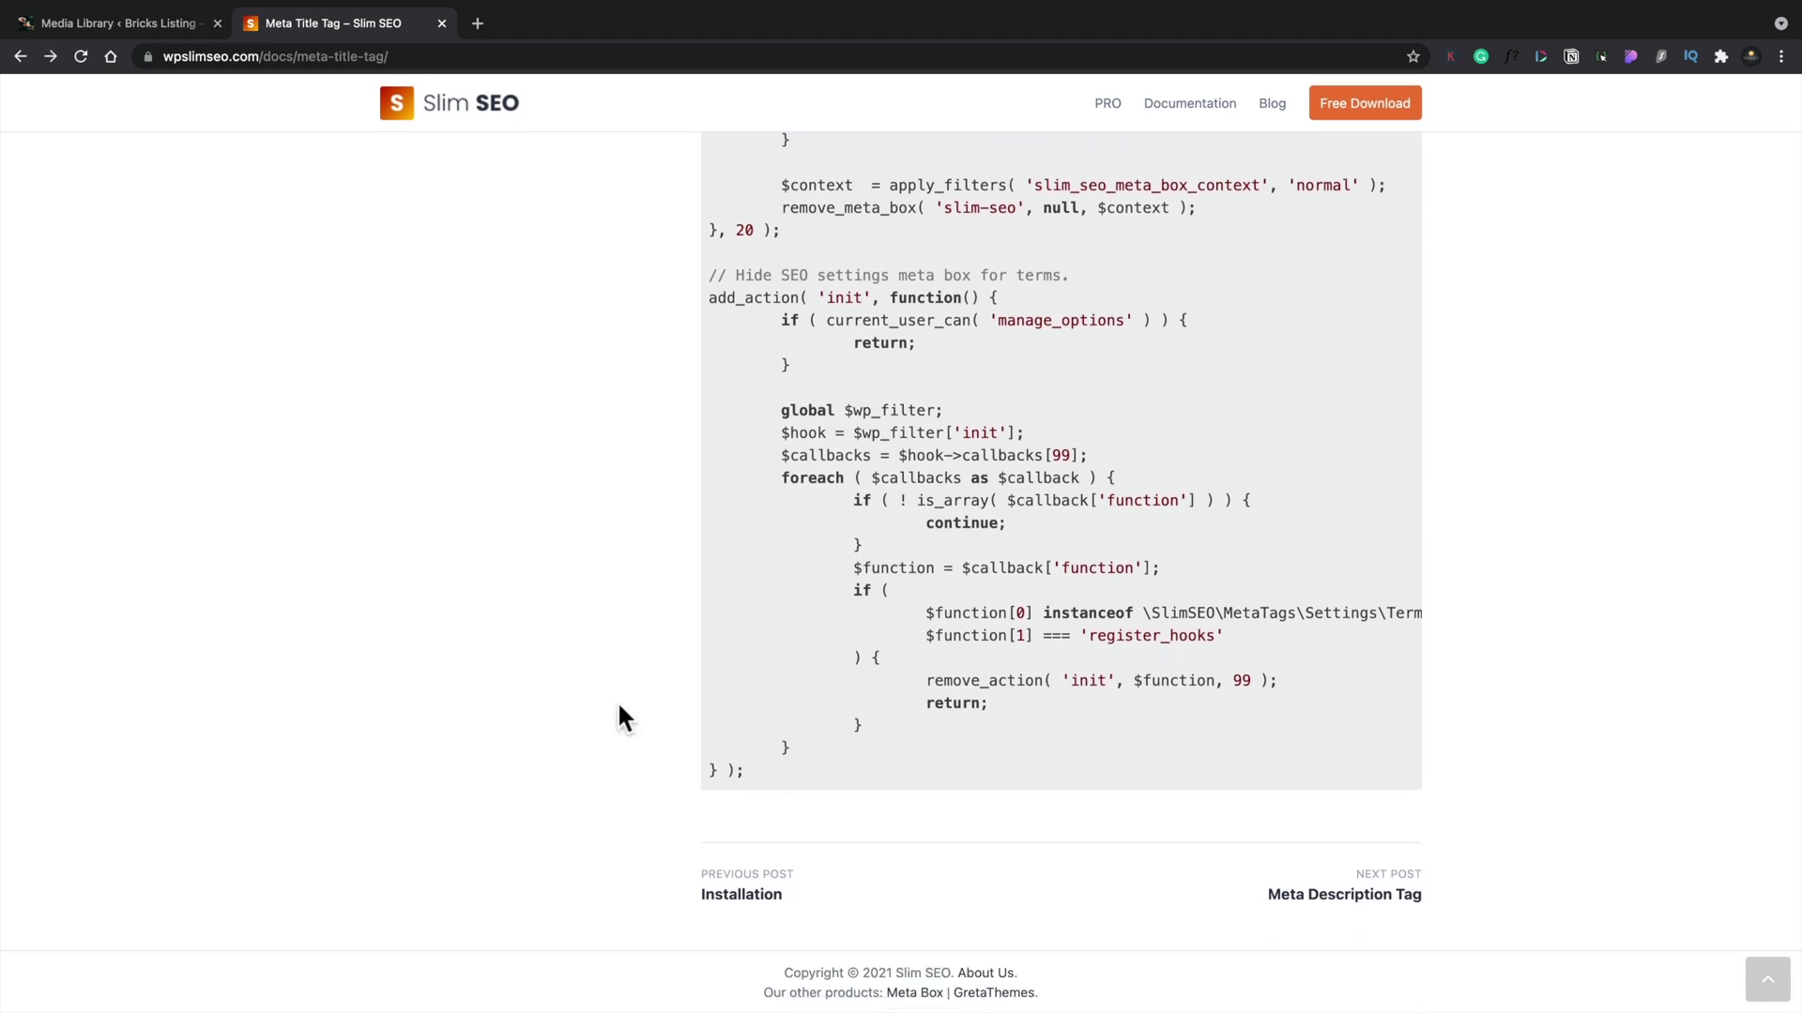
{"action": "scroll", "coordinate": [620, 708], "scroll_direction": "up", "scroll_amount": 20}
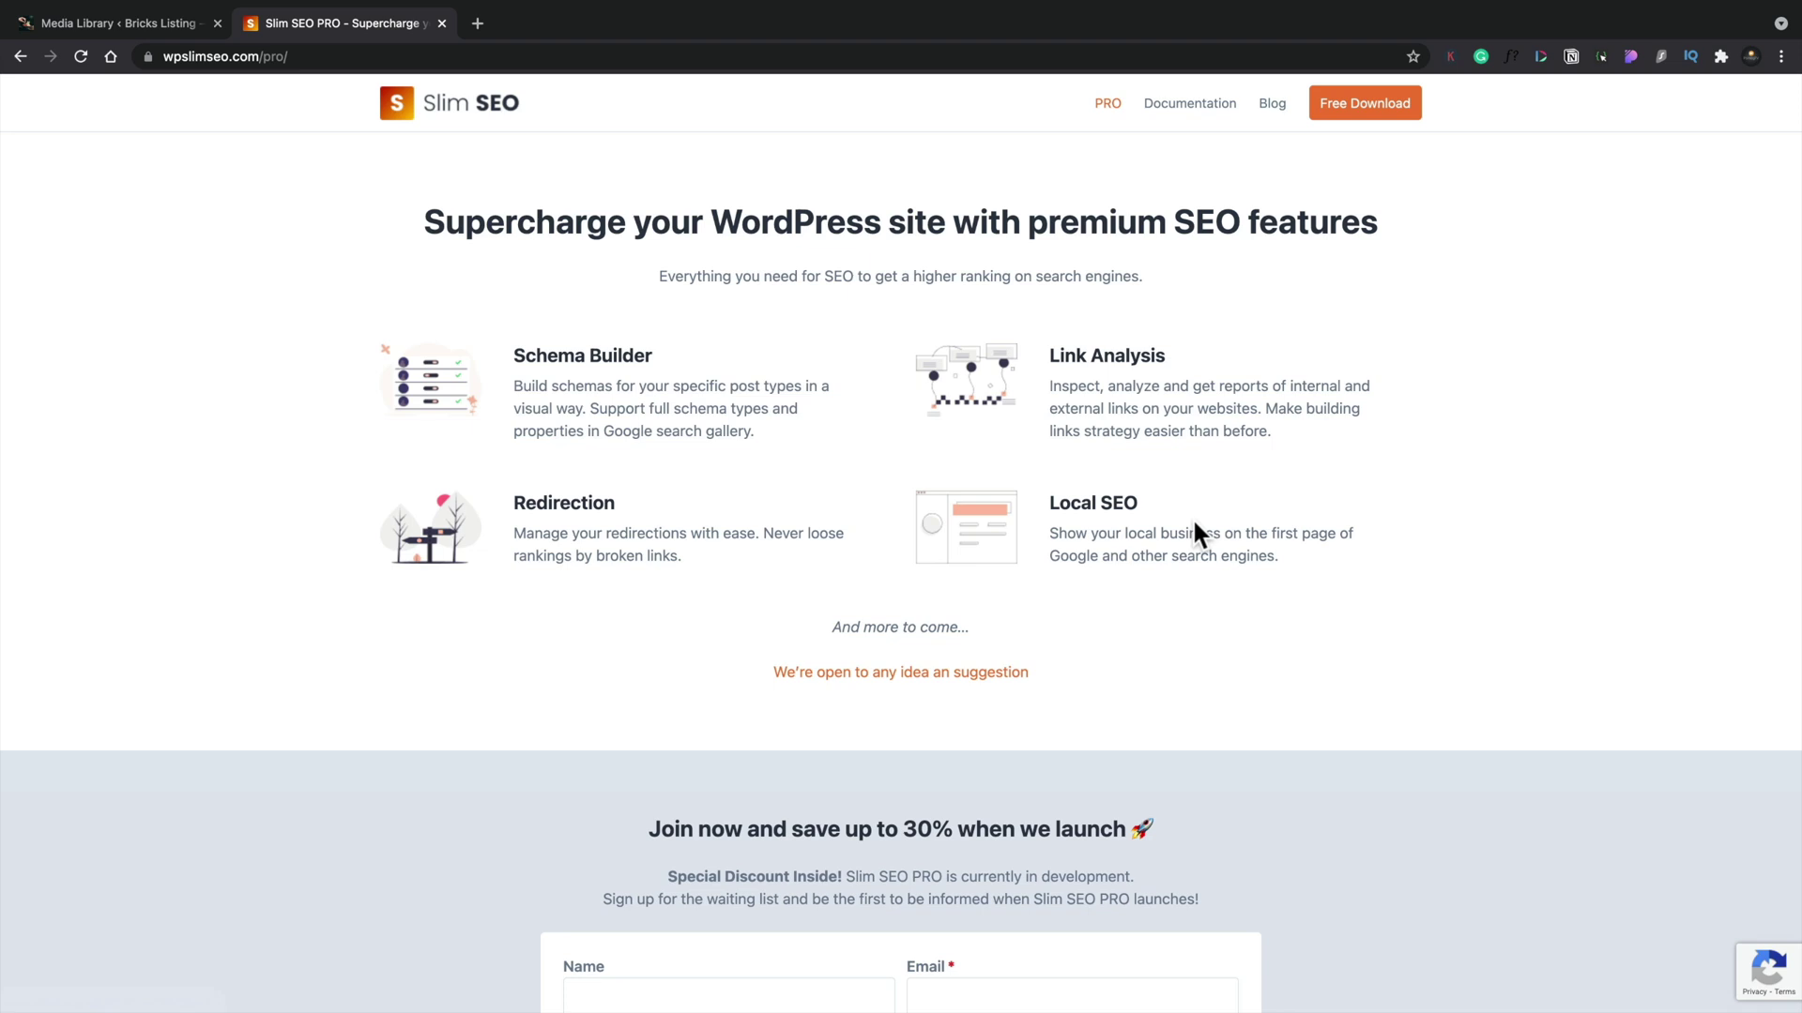
{"action": "scroll", "coordinate": [1195, 526], "scroll_direction": "down", "scroll_amount": 3}
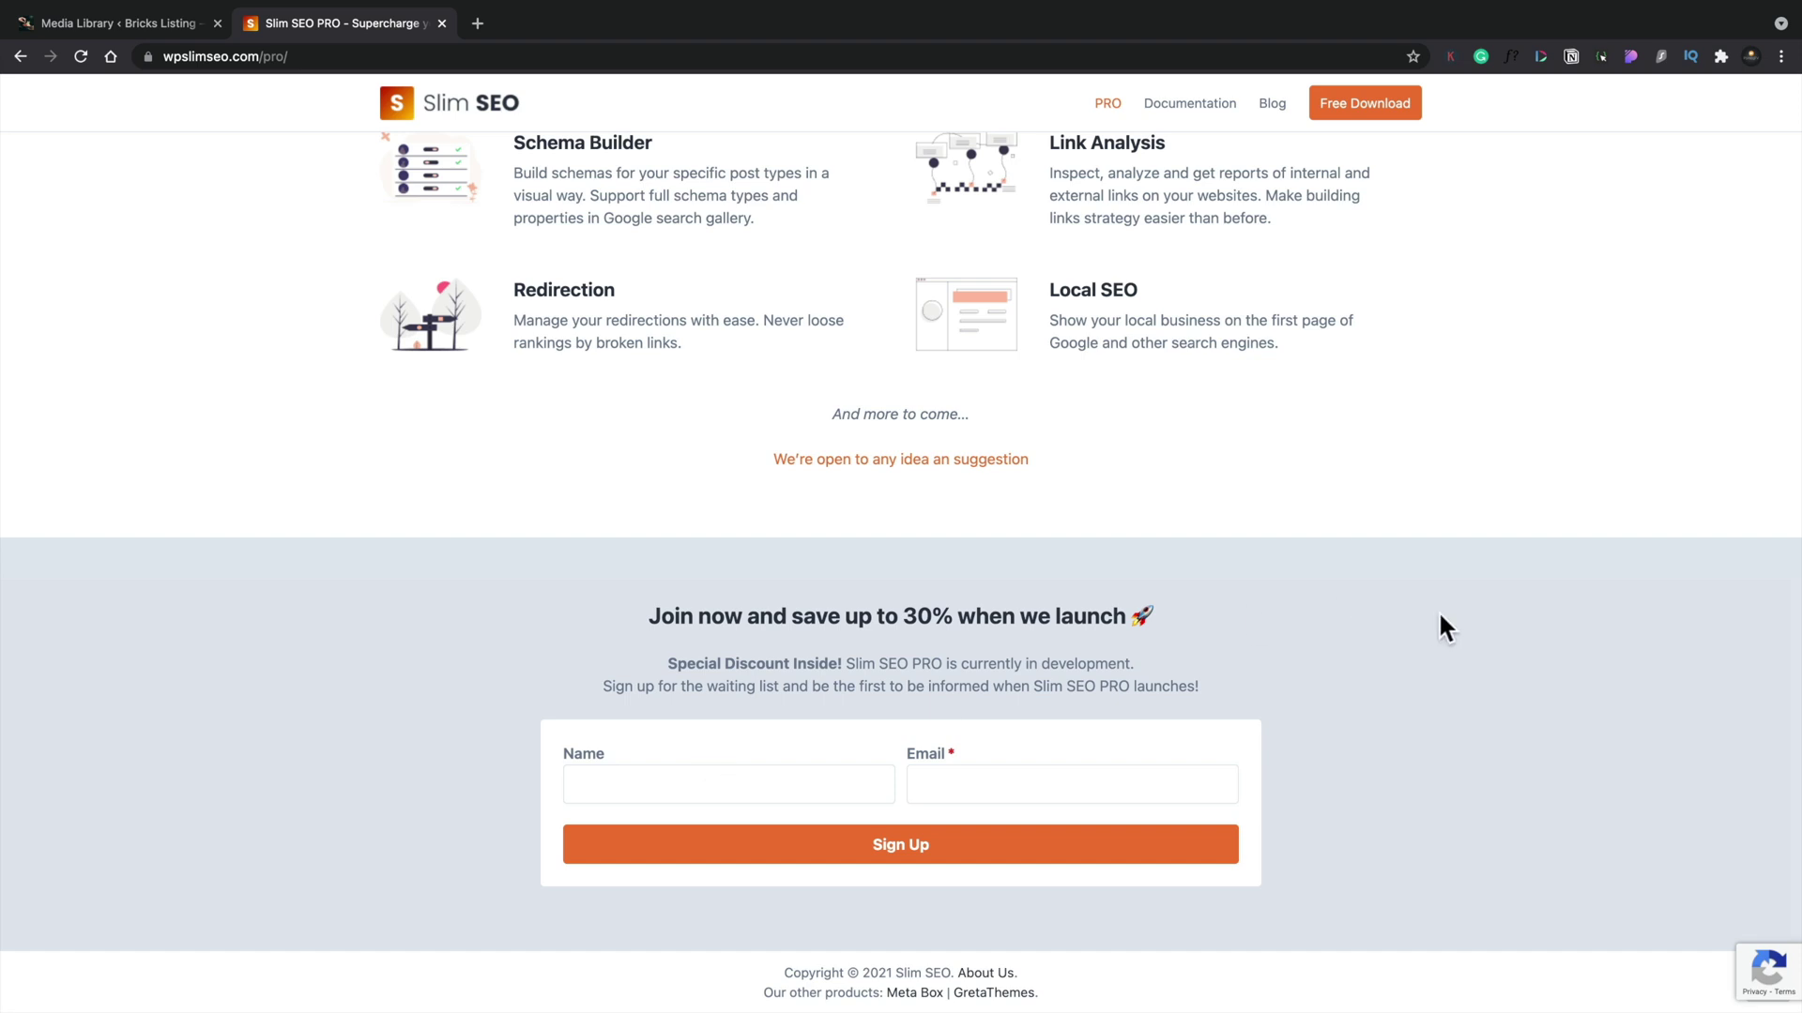
{"action": "scroll", "coordinate": [1439, 616], "scroll_direction": "up", "scroll_amount": 3}
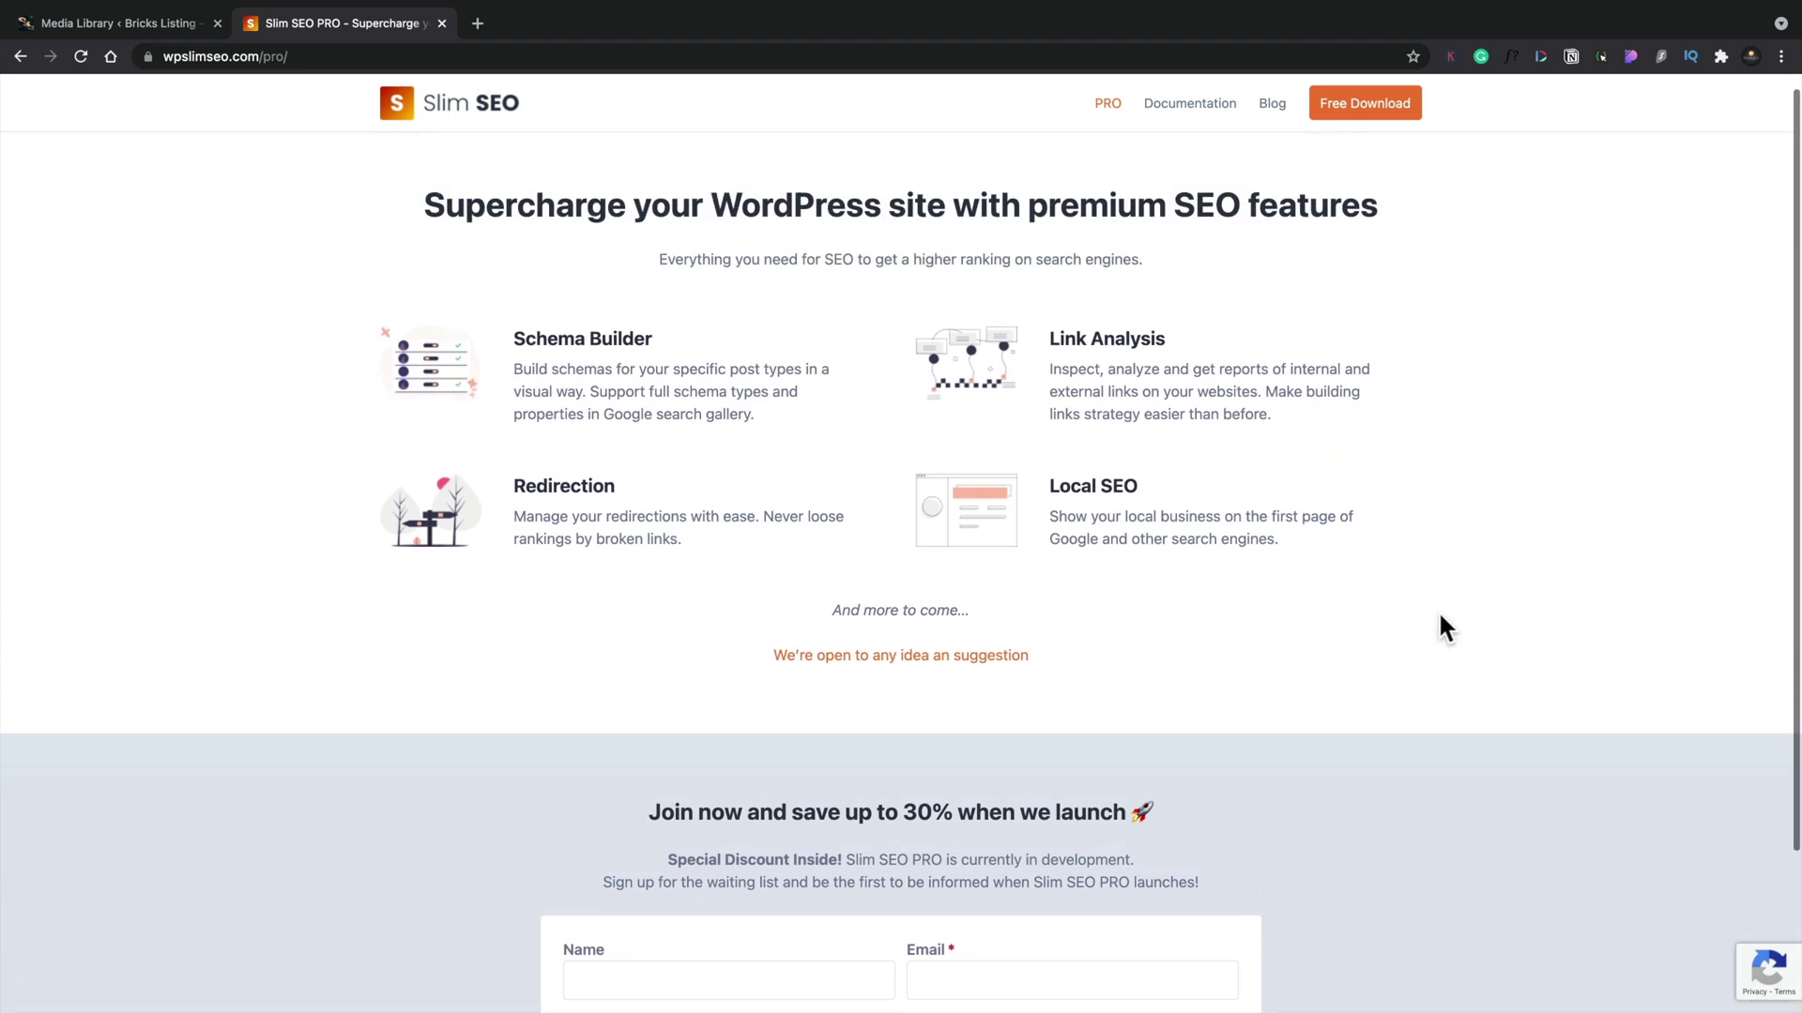